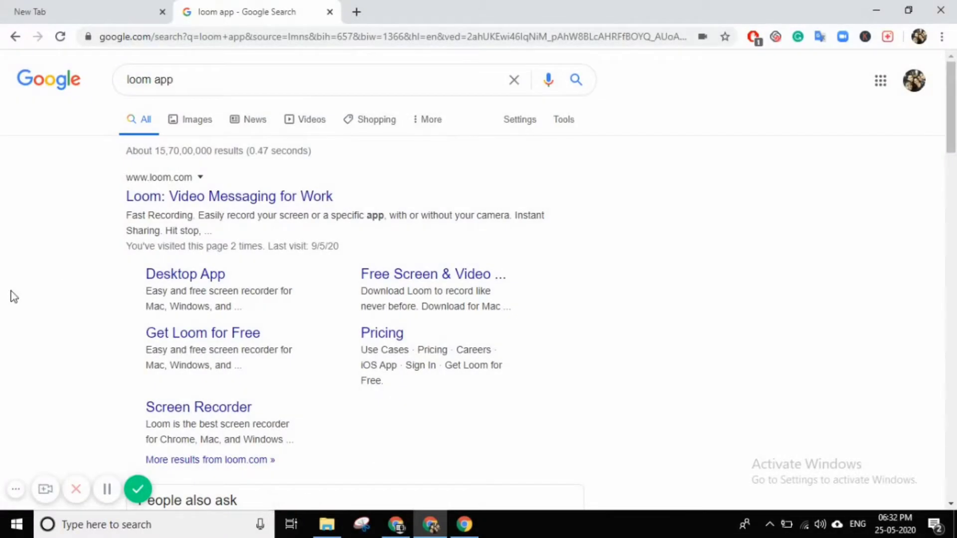
Check the Images and All results for 'loom app', then switch to the other Chrome window.
left_click(14, 491)
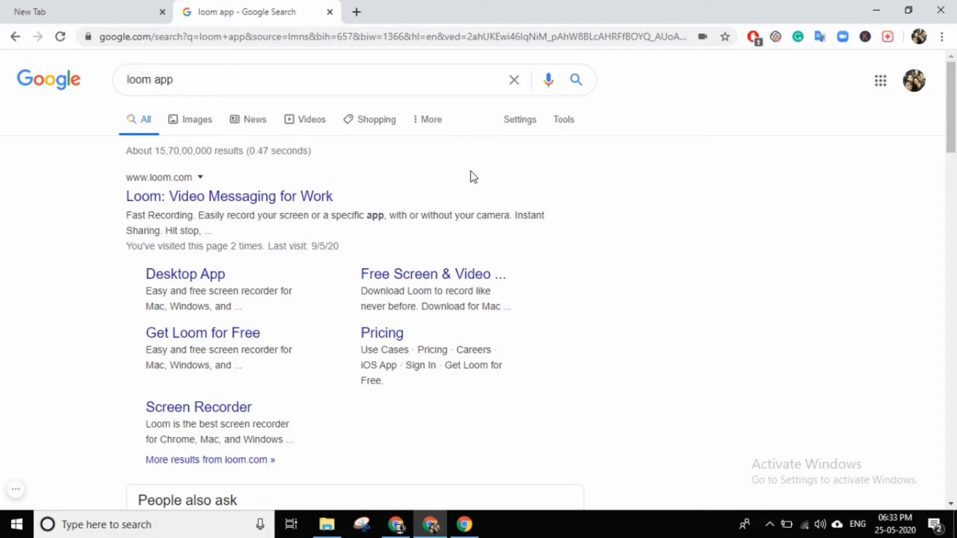
left_click(195, 125)
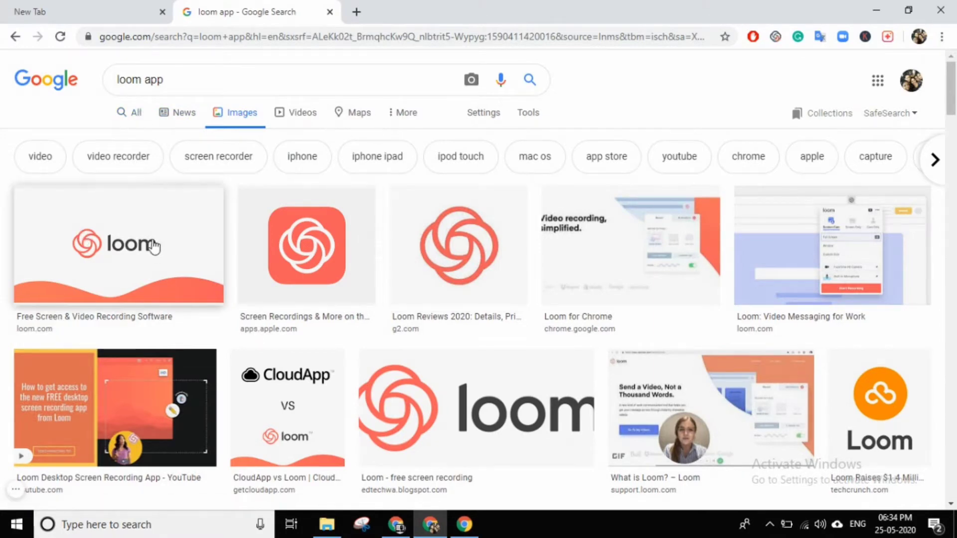
left_click(138, 120)
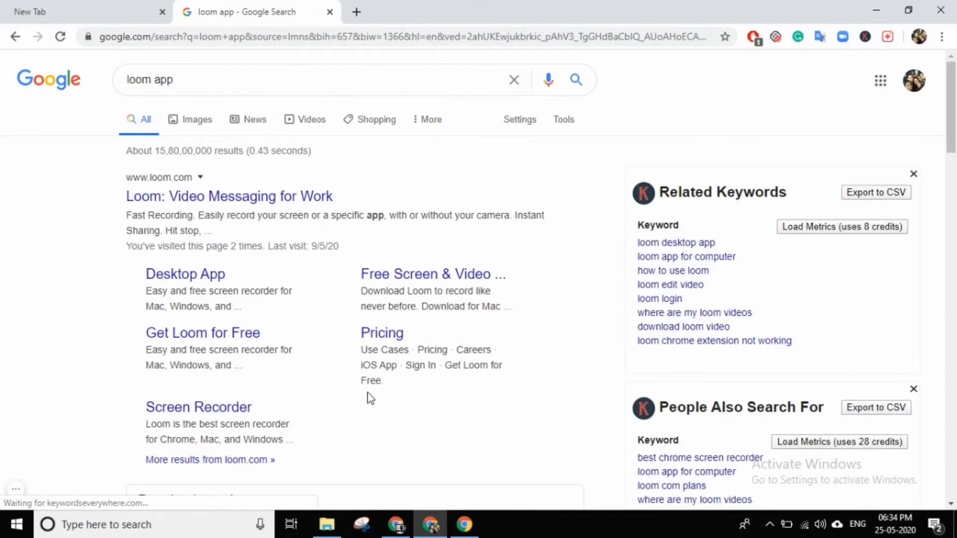
left_click(397, 526)
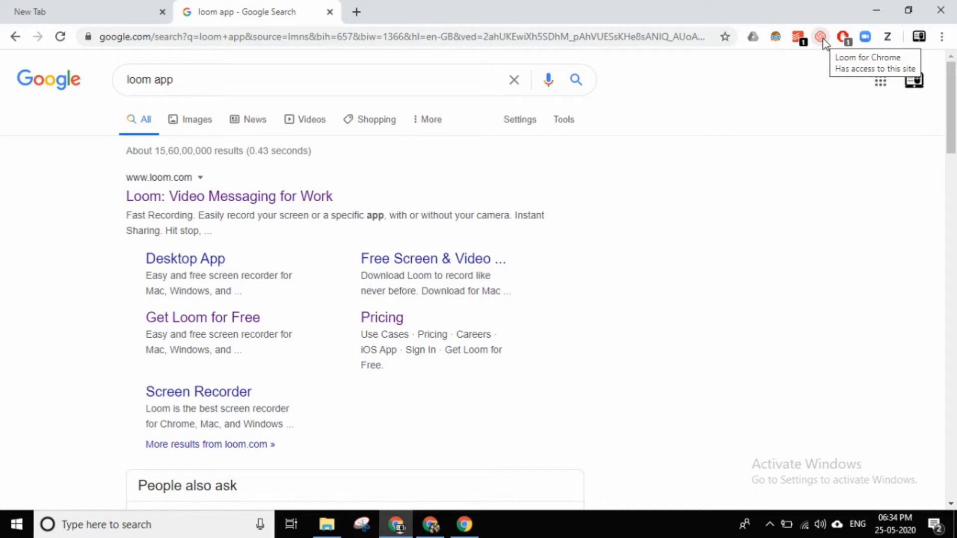
Open the Loom recorder with advanced options hidden, and choose Screen Only after trying Screen+Cam and Cam Only.
left_click(821, 38)
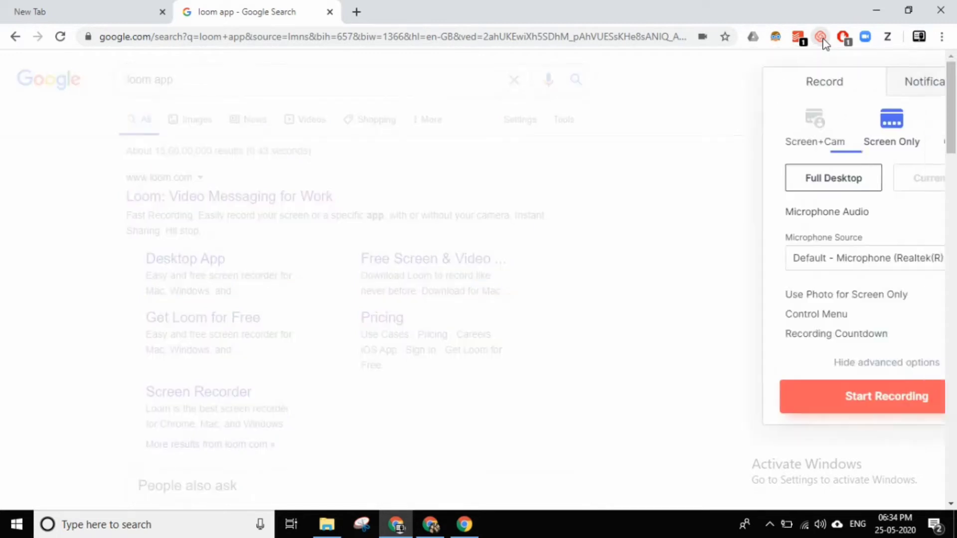
left_click(845, 364)
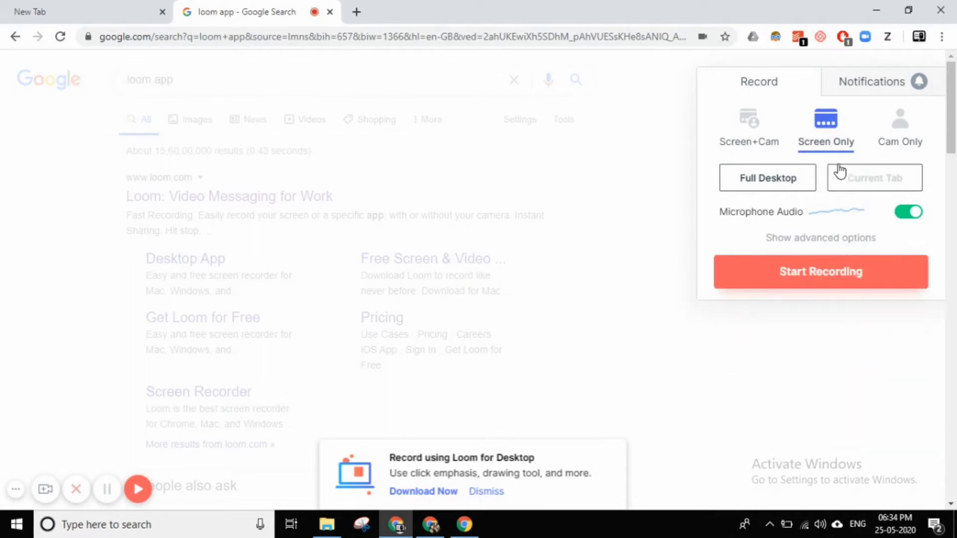
left_click(753, 129)
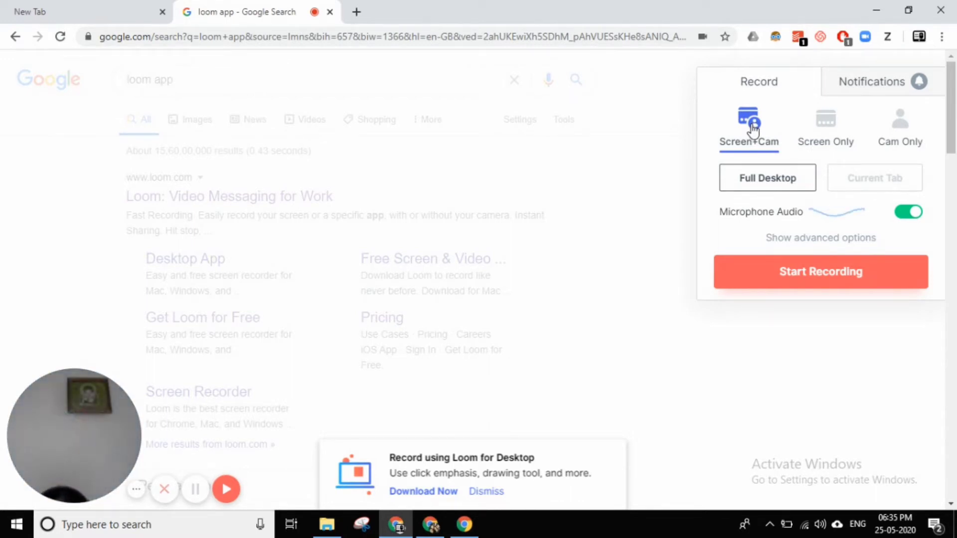
left_click(820, 141)
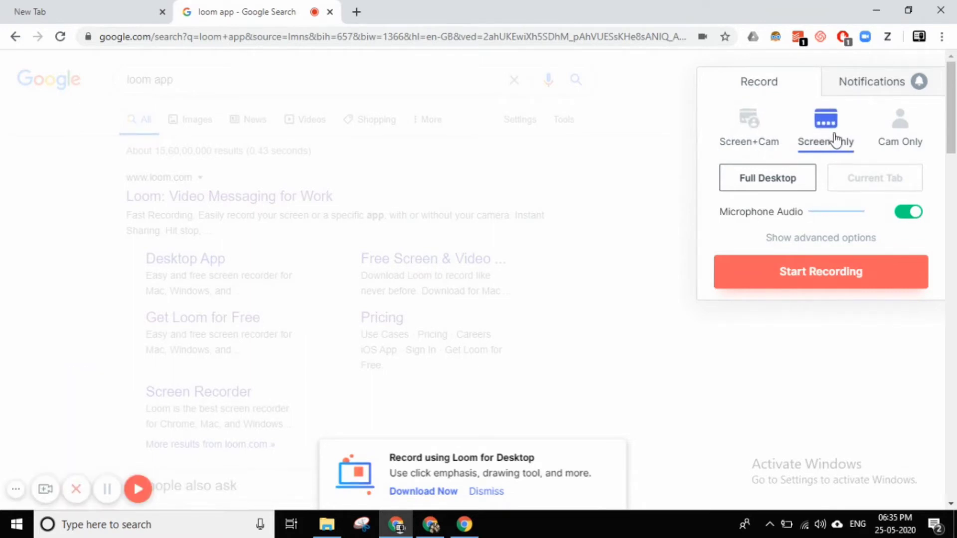
left_click(895, 129)
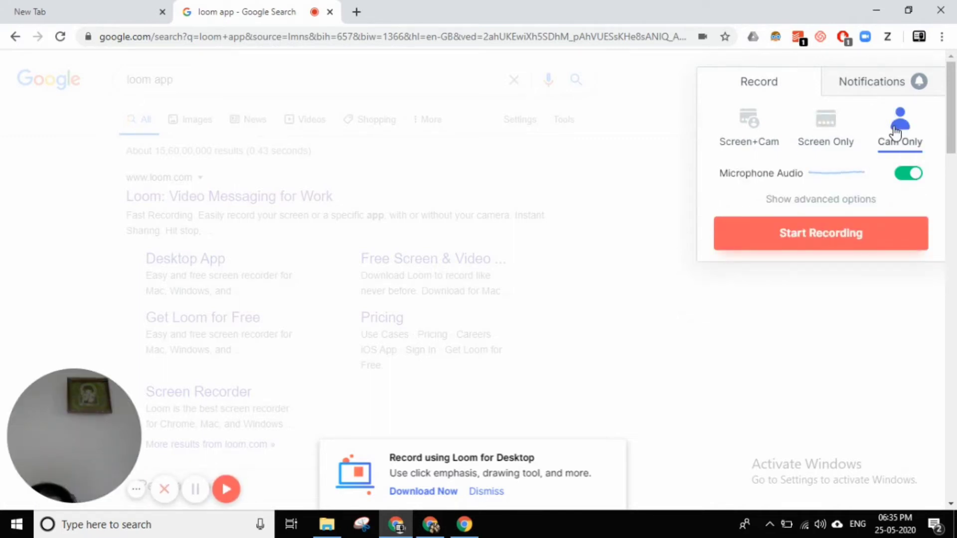
left_click(825, 145)
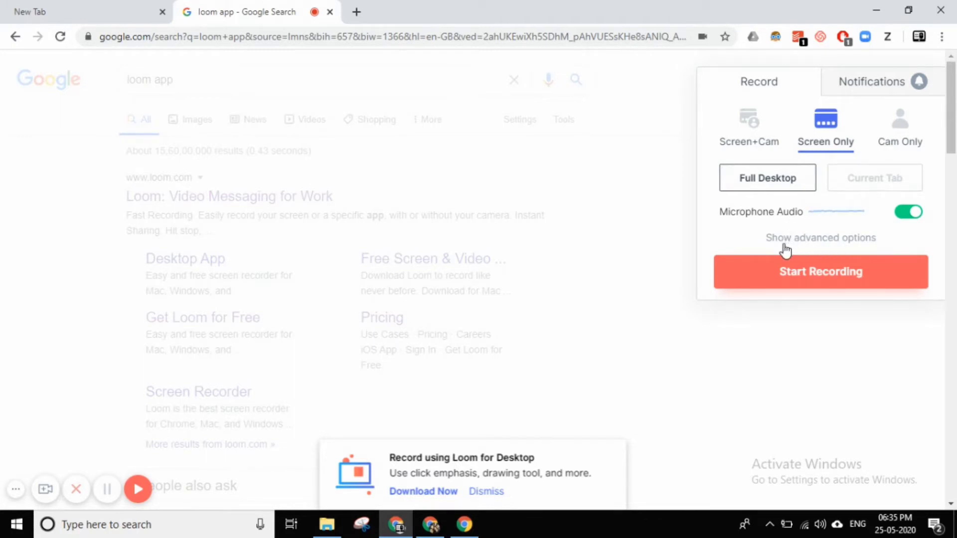
Show advanced options, keep the default microphone source, and enable Use Photo for Screen Only.
left_click(839, 239)
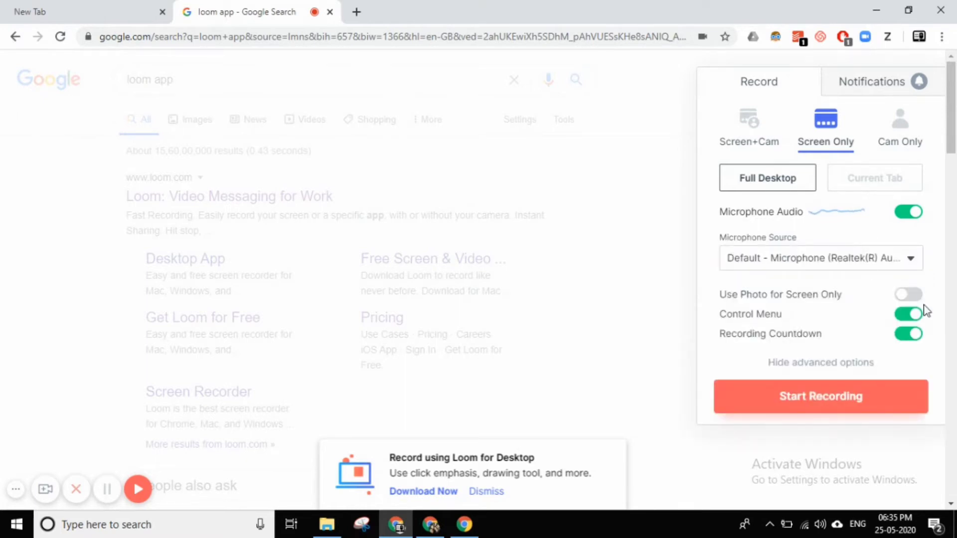
left_click(910, 264)
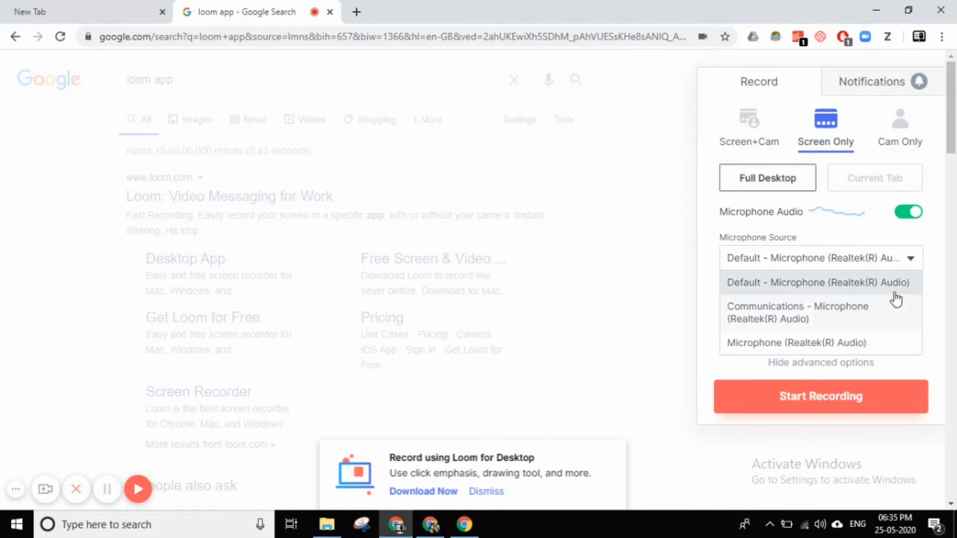
left_click(928, 235)
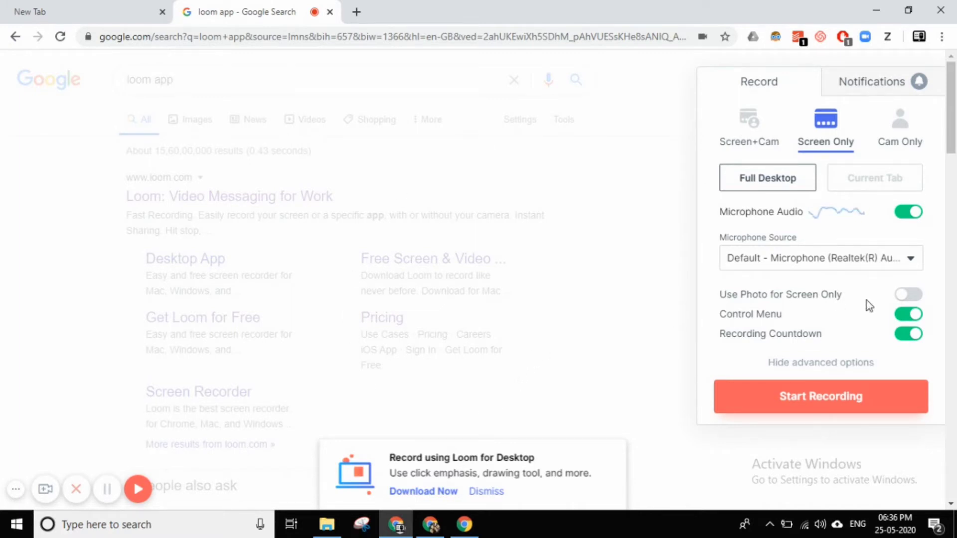
left_click(916, 299)
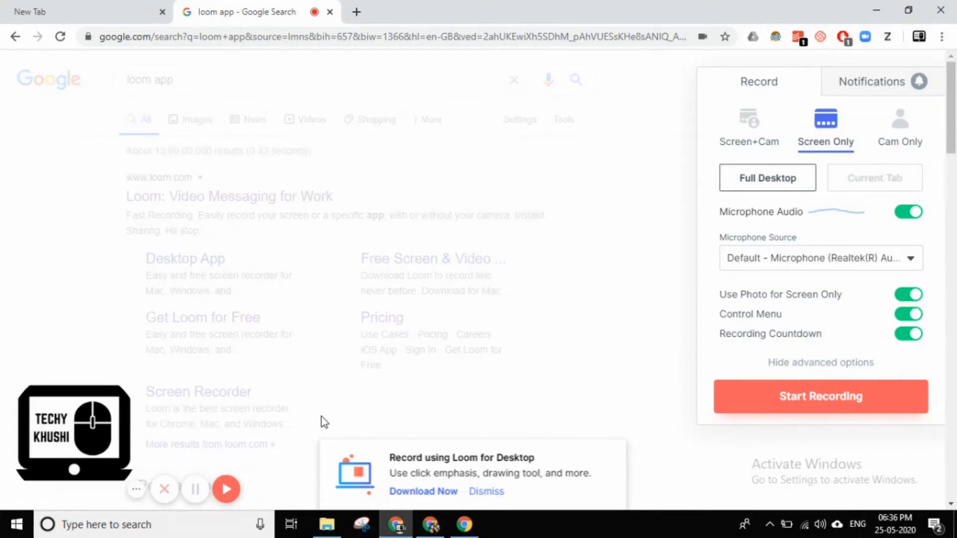
Keep Screen Only, switch Use Photo for Screen Only off, and hide the advanced options.
left_click(754, 129)
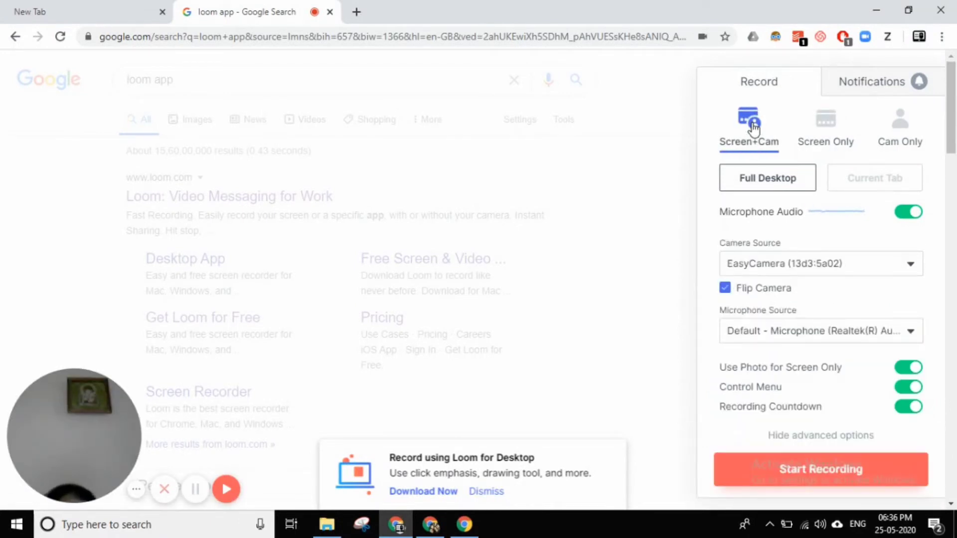
left_click(842, 142)
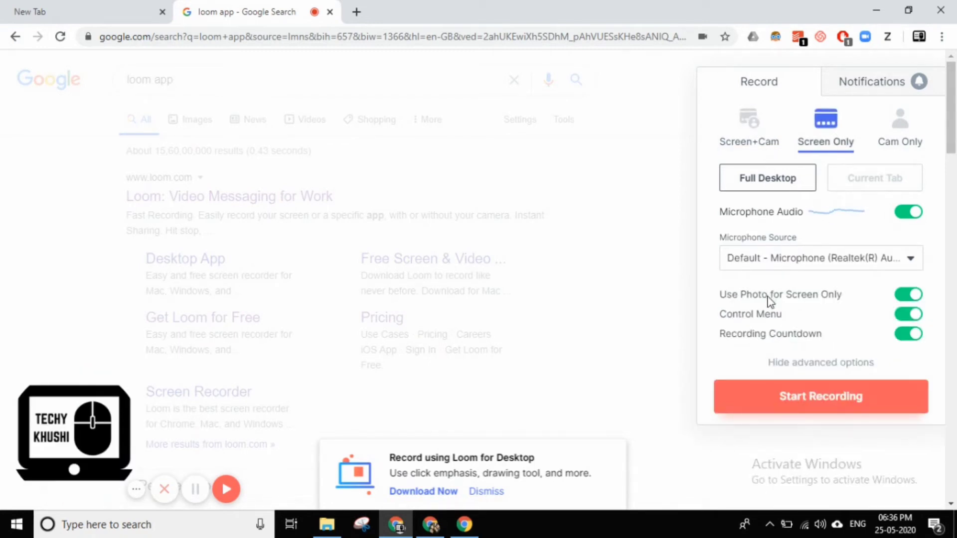
left_click(908, 295)
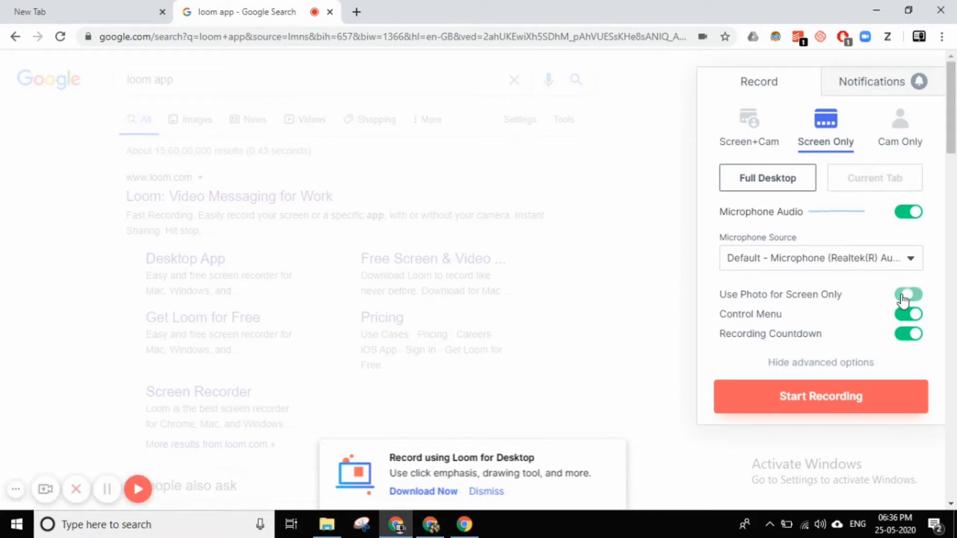
left_click(821, 364)
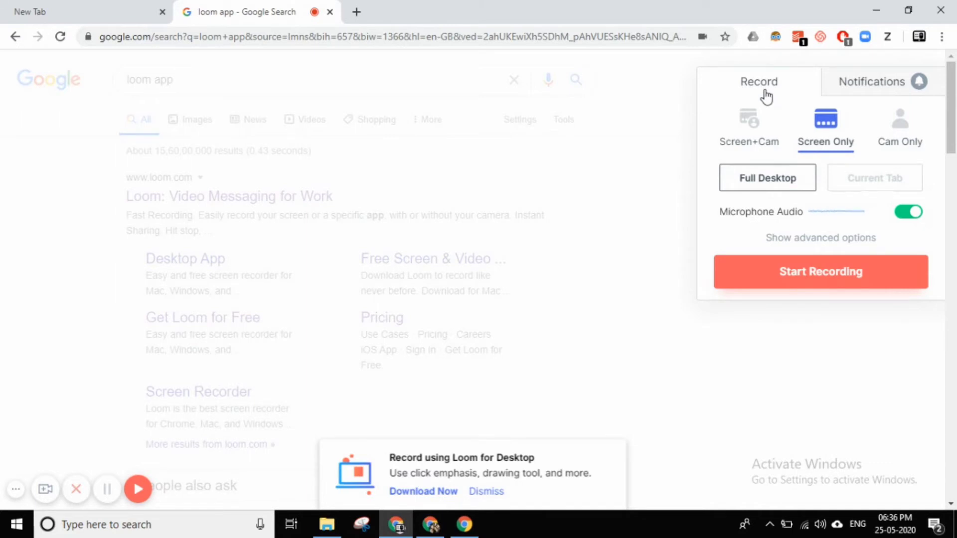
left_click(852, 91)
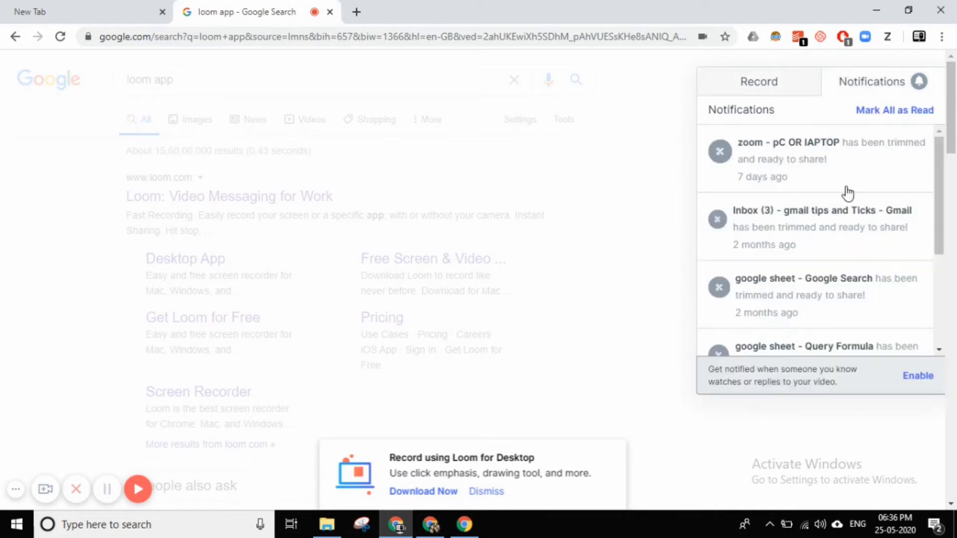
left_click(905, 383)
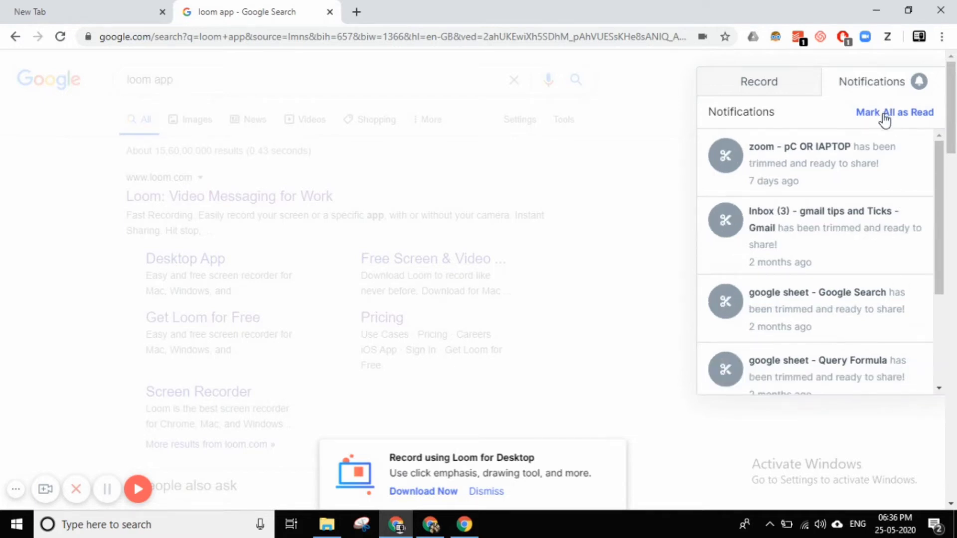
left_click(768, 85)
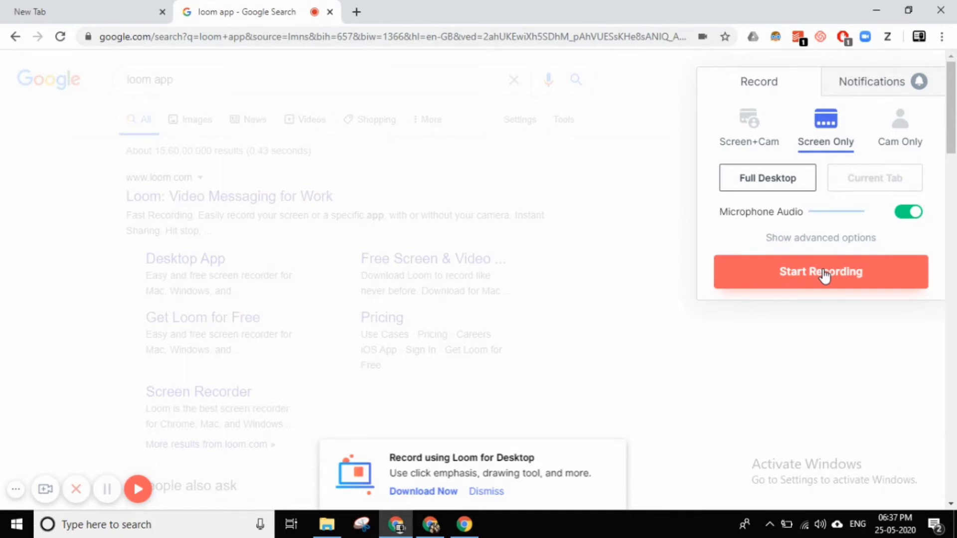
Dismiss the 'Record using Loom for Desktop' banner and collapse Loom's on-page control bar.
left_click(483, 494)
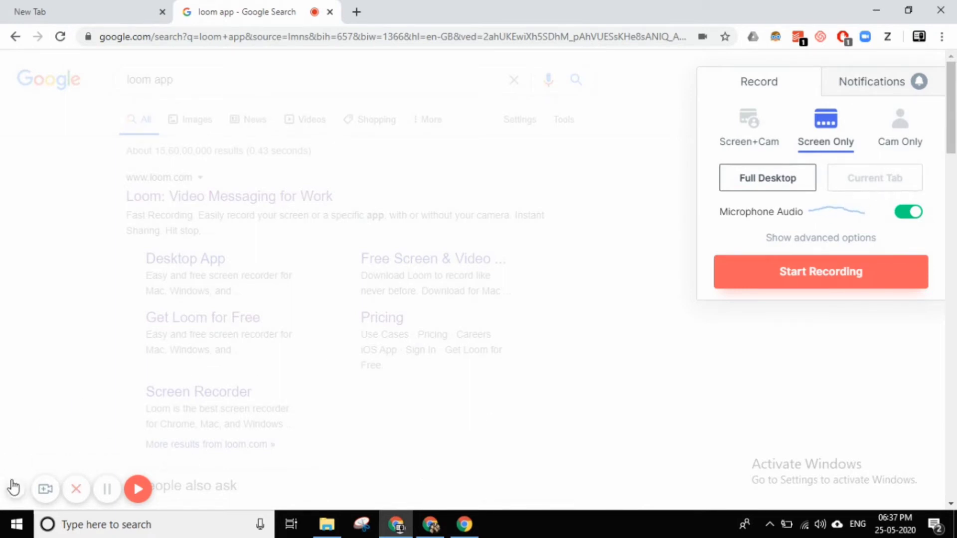
mouse_move(15, 489)
left_click(14, 490)
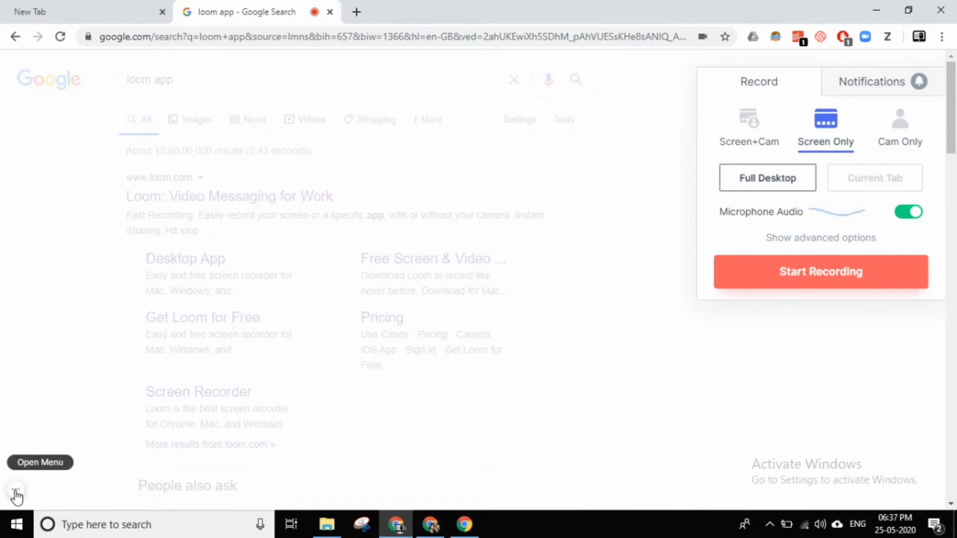
Start a recording and pick the first 'loom app - Google Search' window under Application Window.
left_click(764, 287)
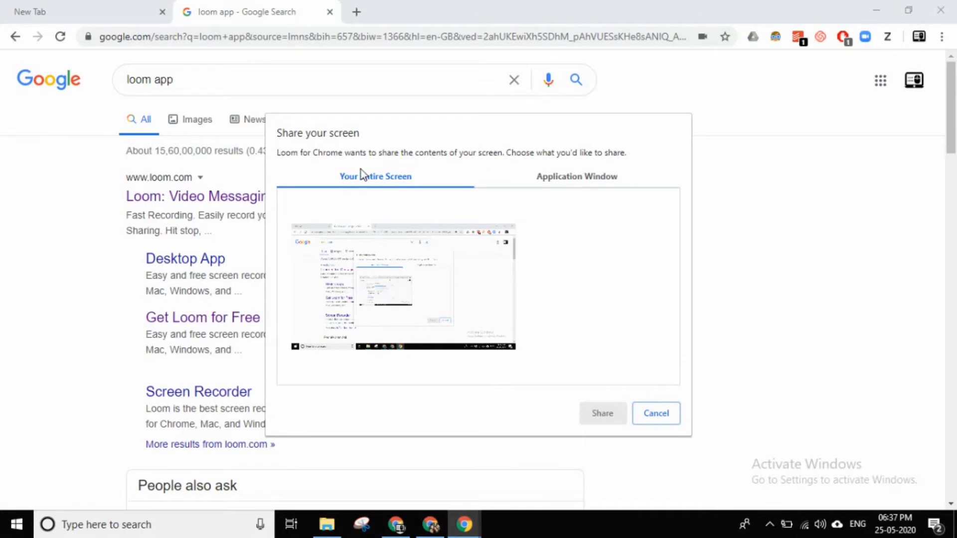
left_click(382, 277)
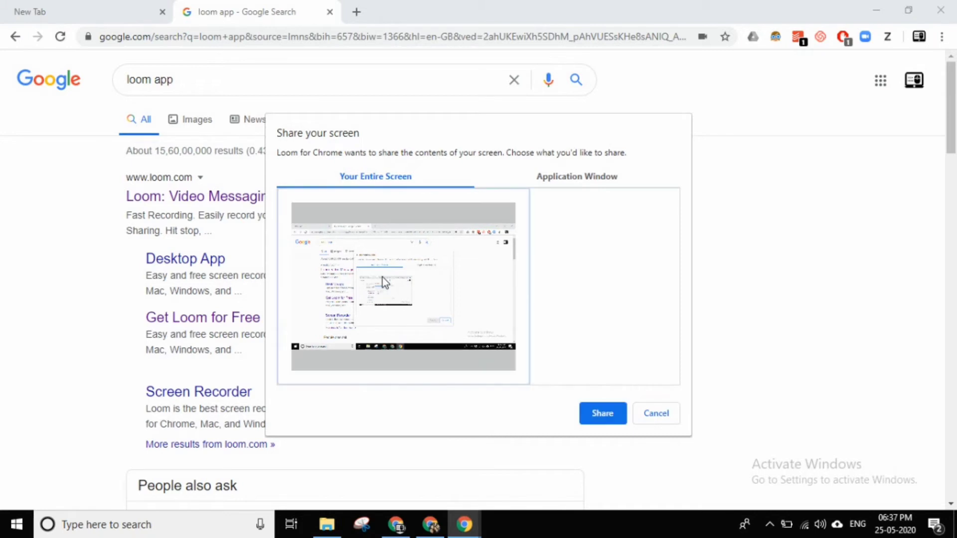
left_click(570, 175)
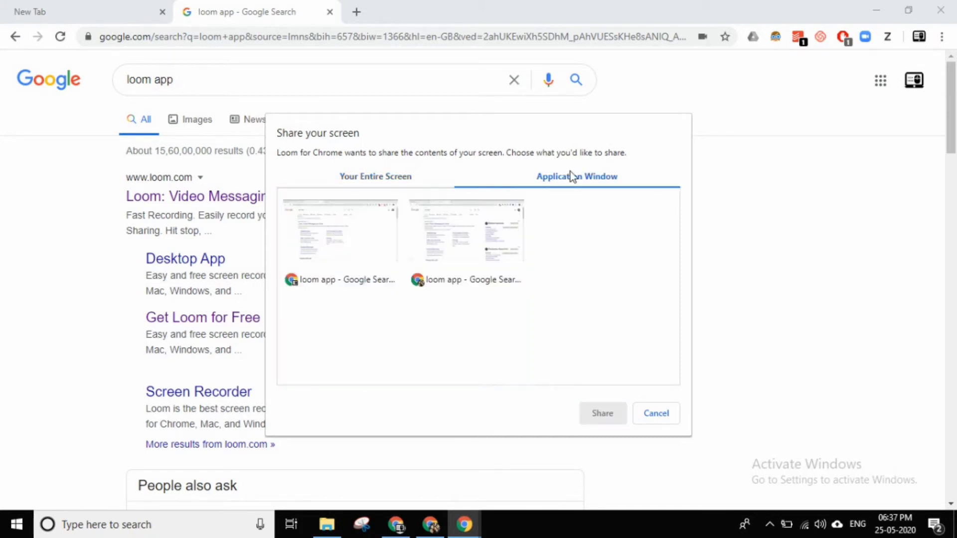
left_click(351, 232)
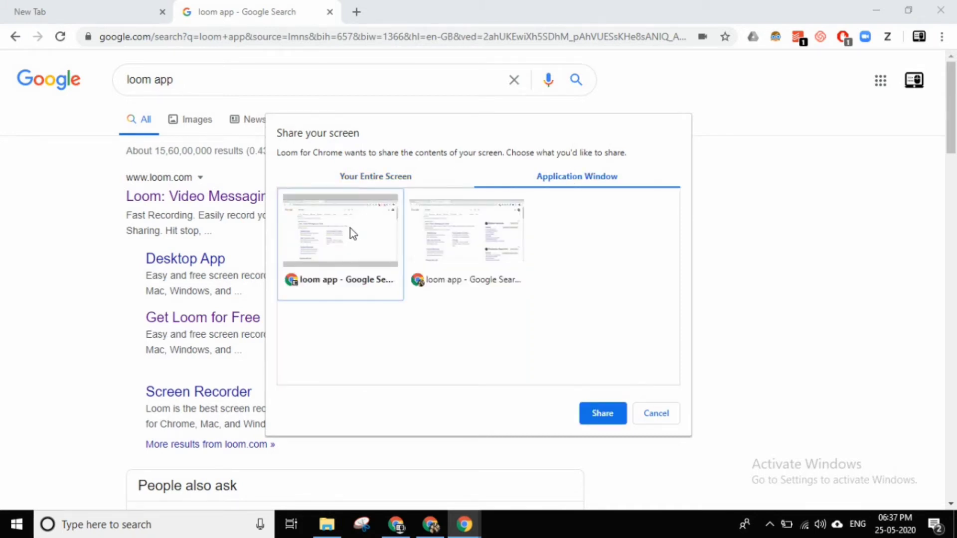
Share the Google Search window to start recording, and hide the window-sharing notice.
left_click(613, 420)
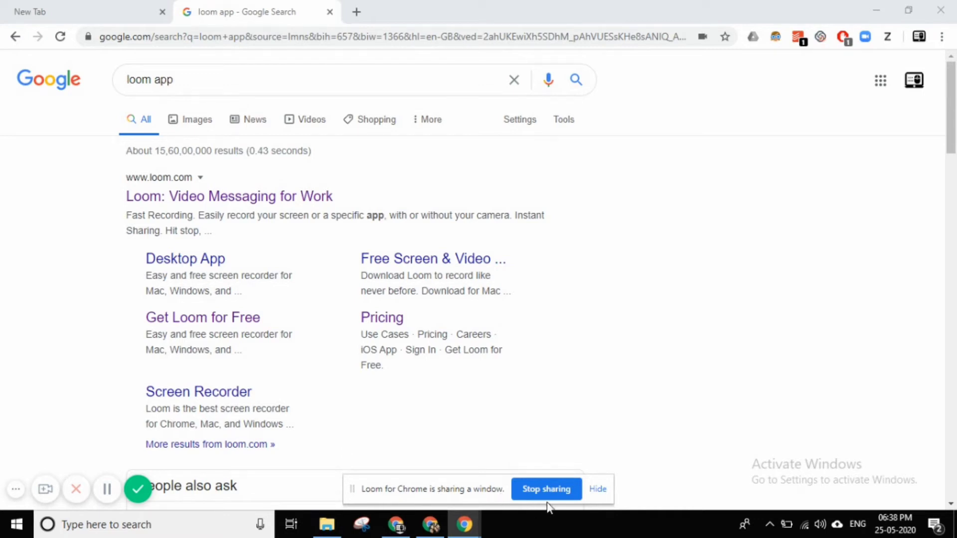
left_click(600, 490)
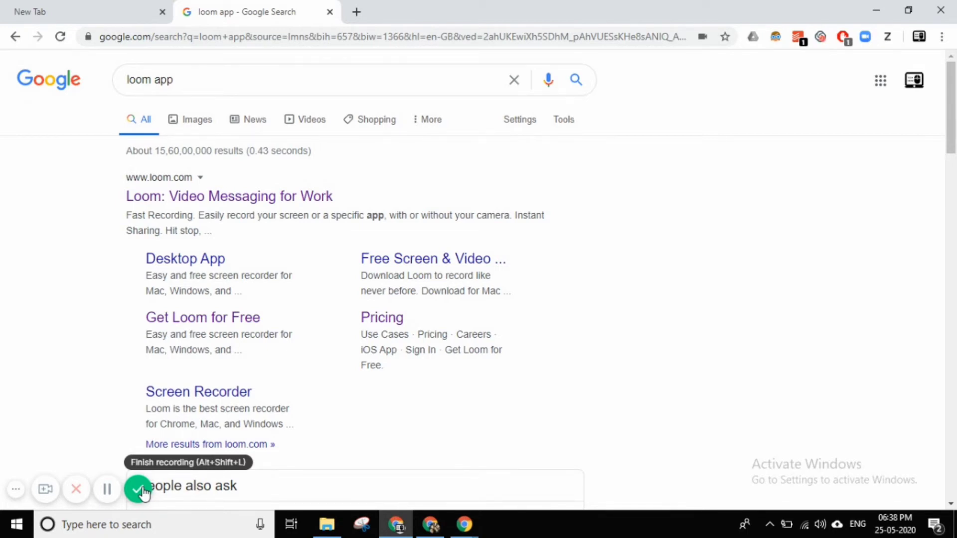
Finish the recording and close the title suggestion tip on the share page.
left_click(142, 490)
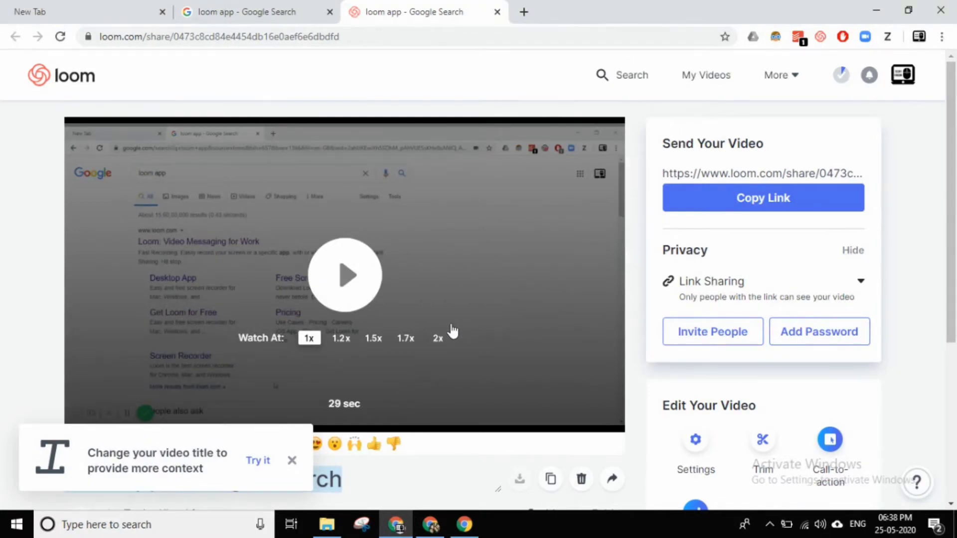
left_click(293, 462)
left_click(293, 463)
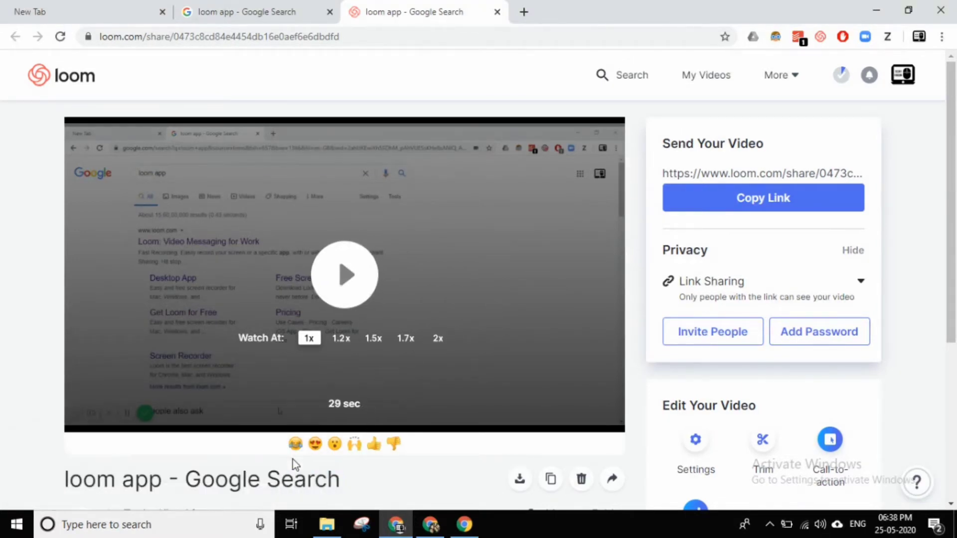
Replace the video title with 'testing video'.
left_click(344, 479)
key("BackSpace")
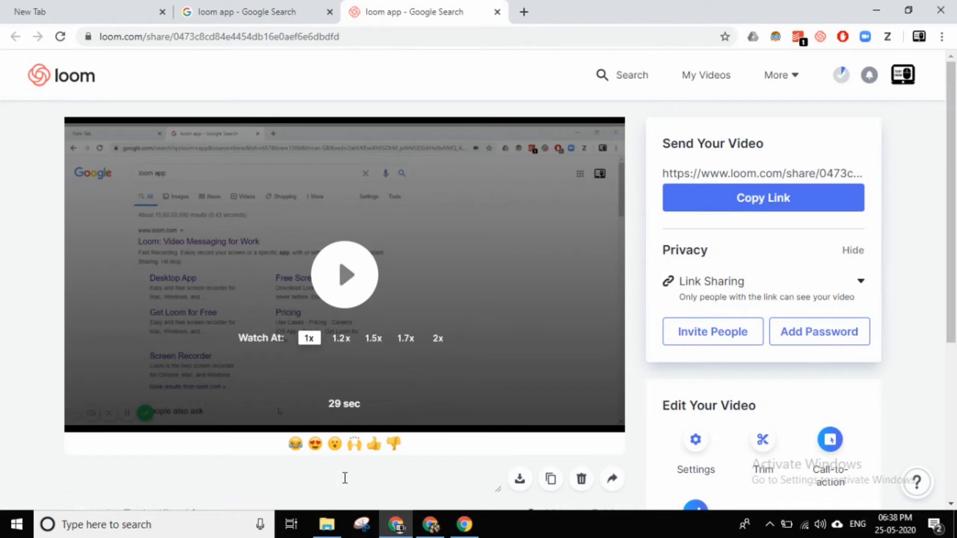
type("test")
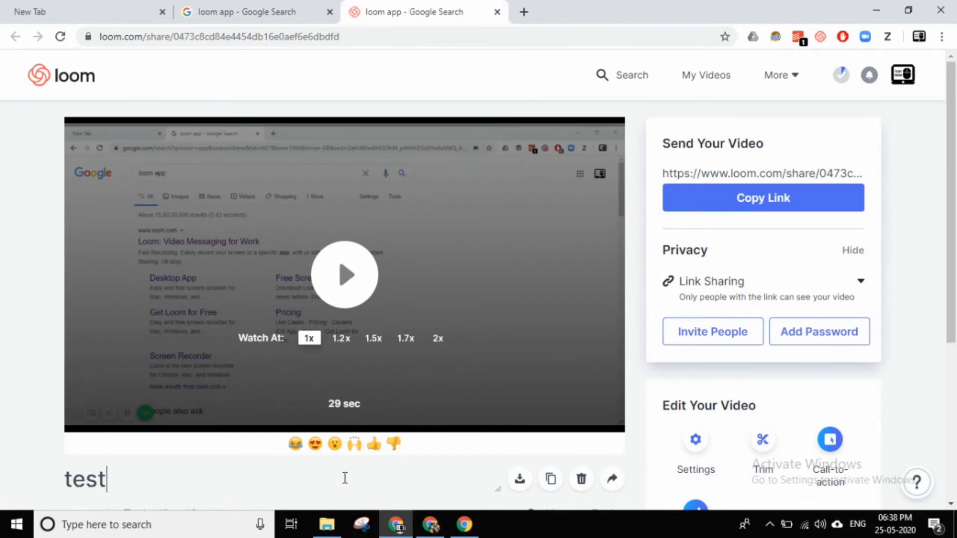
type("ing vi")
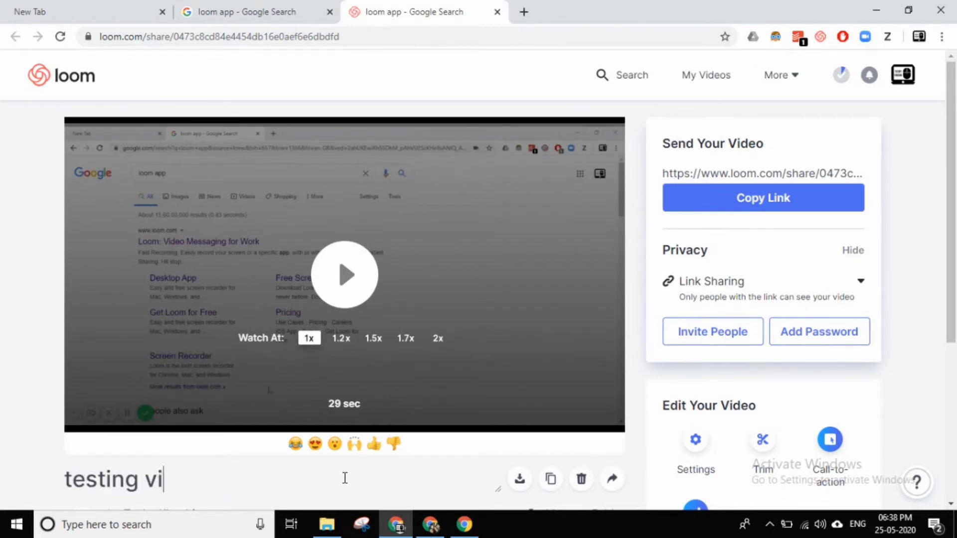
type("deo")
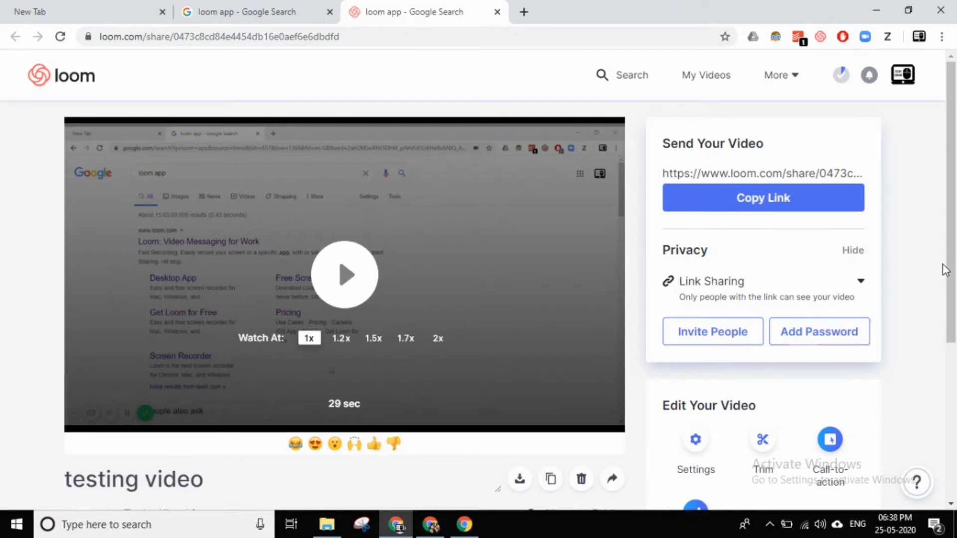
Play the 'testing video' recording through to the end on its share page.
scroll(953, 278, "down", 1)
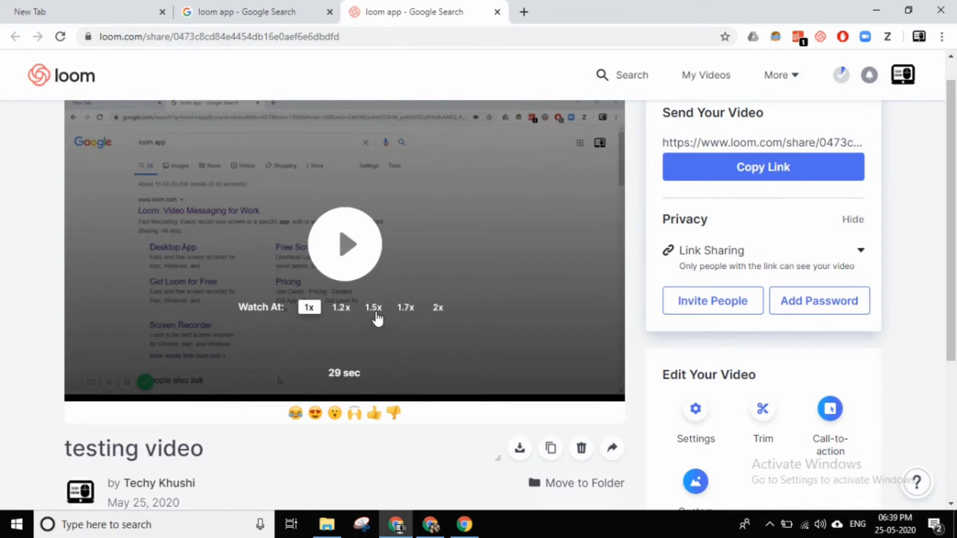
left_click(354, 254)
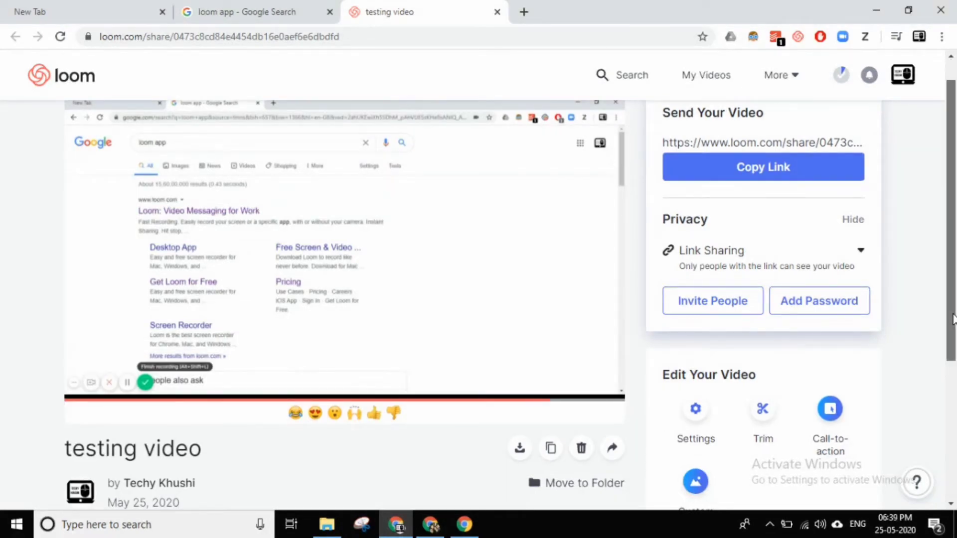
left_click_drag(953, 319, 952, 286)
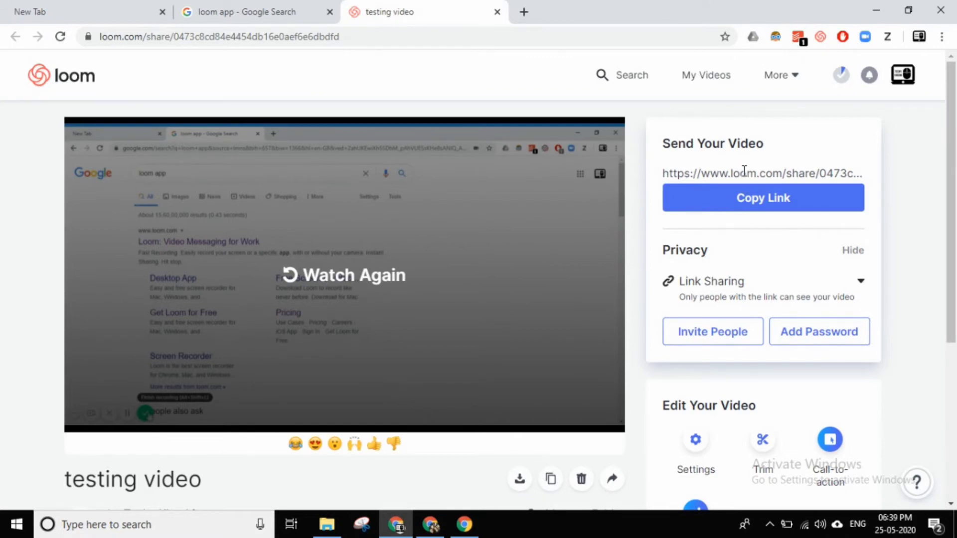
left_click(764, 200)
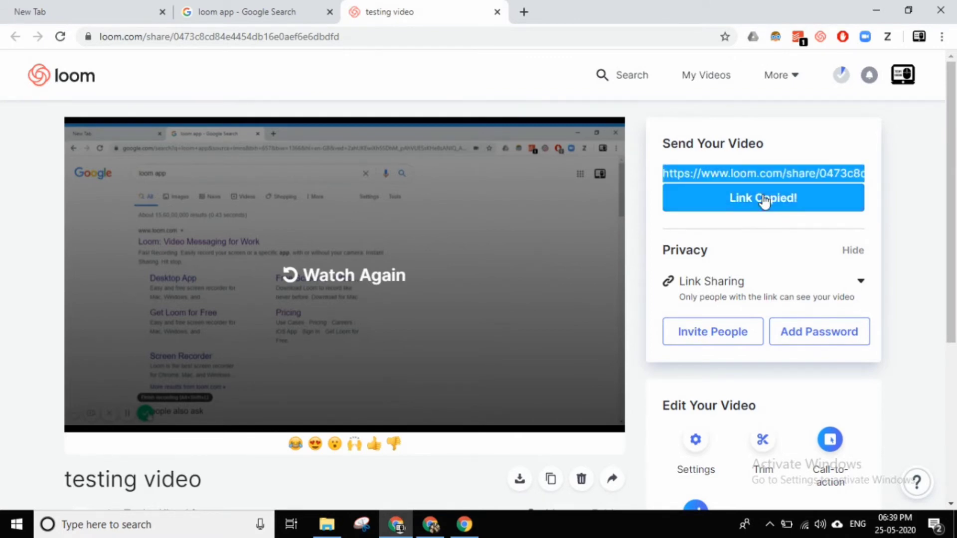
left_click(737, 289)
left_click(896, 262)
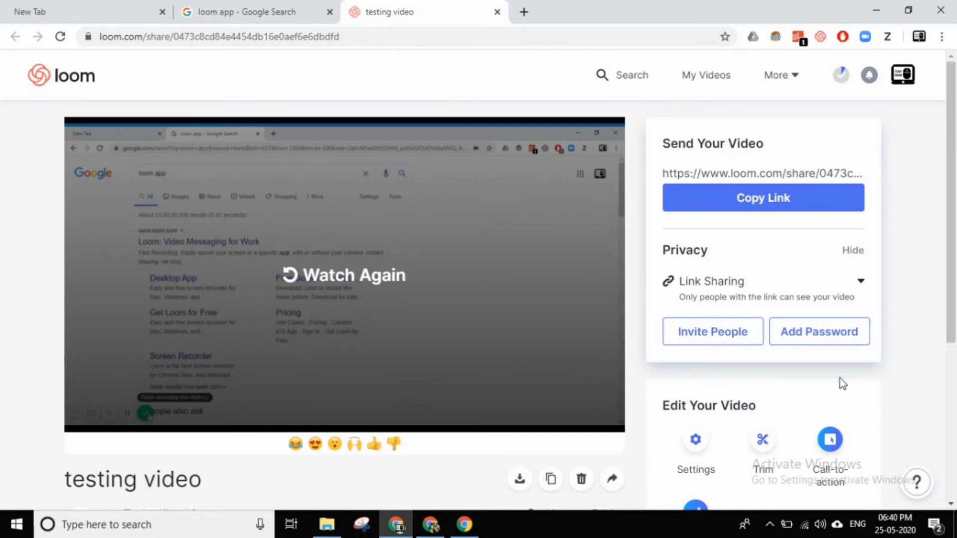
scroll(952, 319, "down", 3)
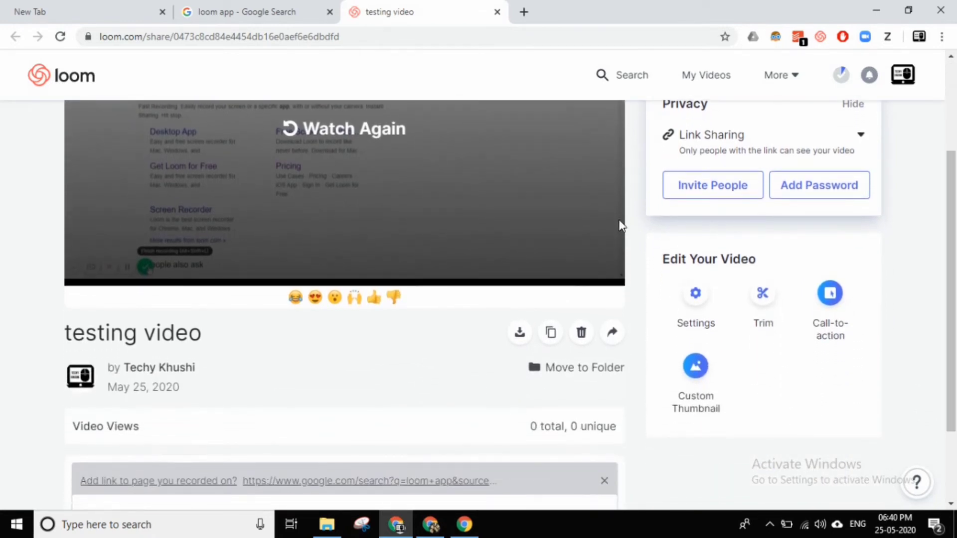
left_click(694, 368)
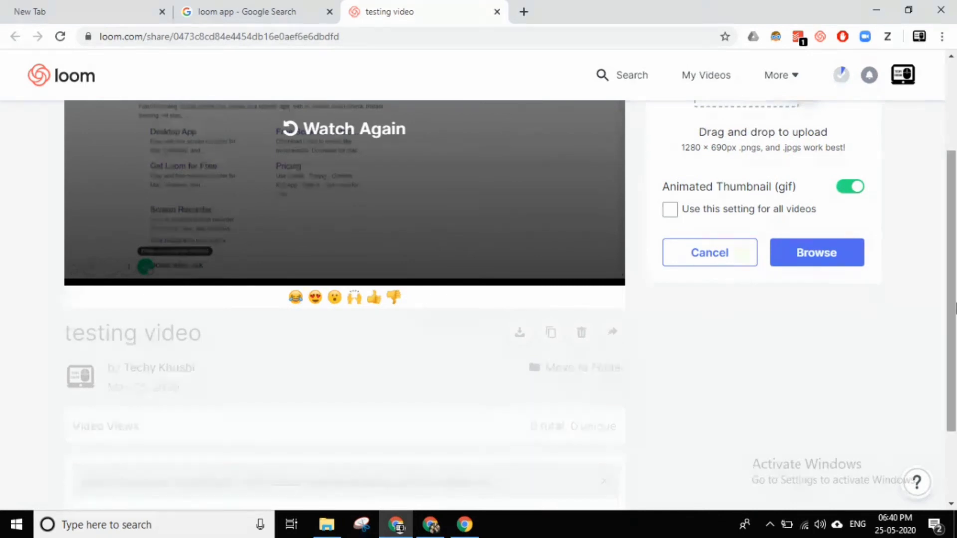
scroll(953, 311, "up", 2)
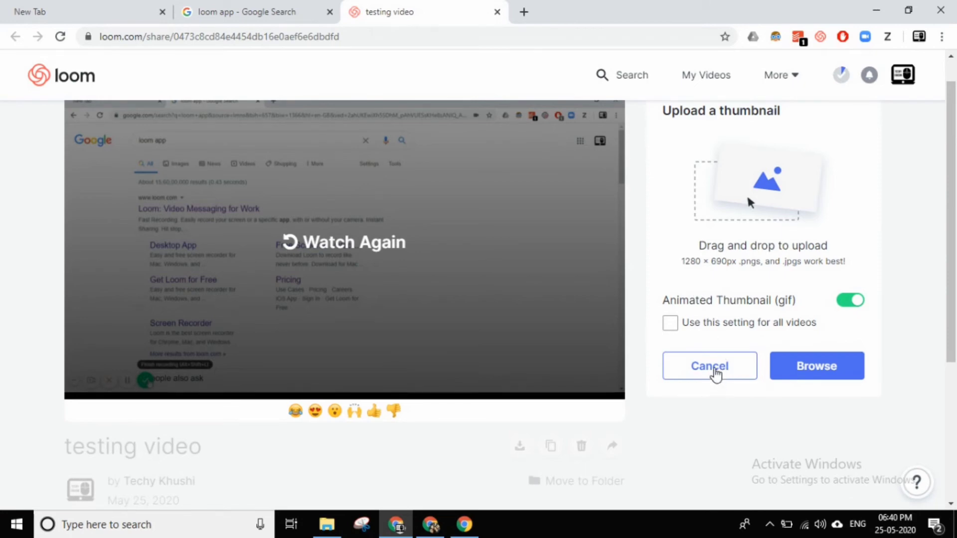
left_click(714, 372)
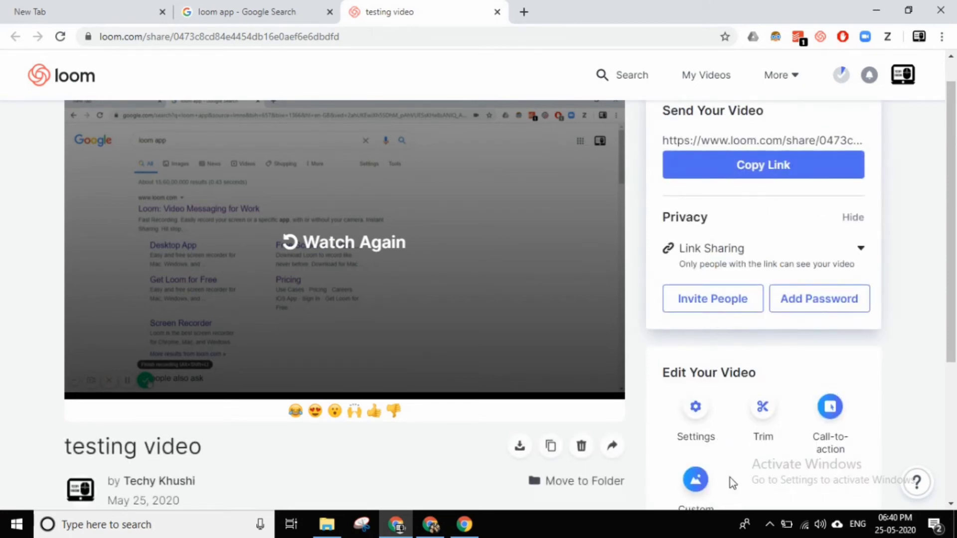
left_click(830, 408)
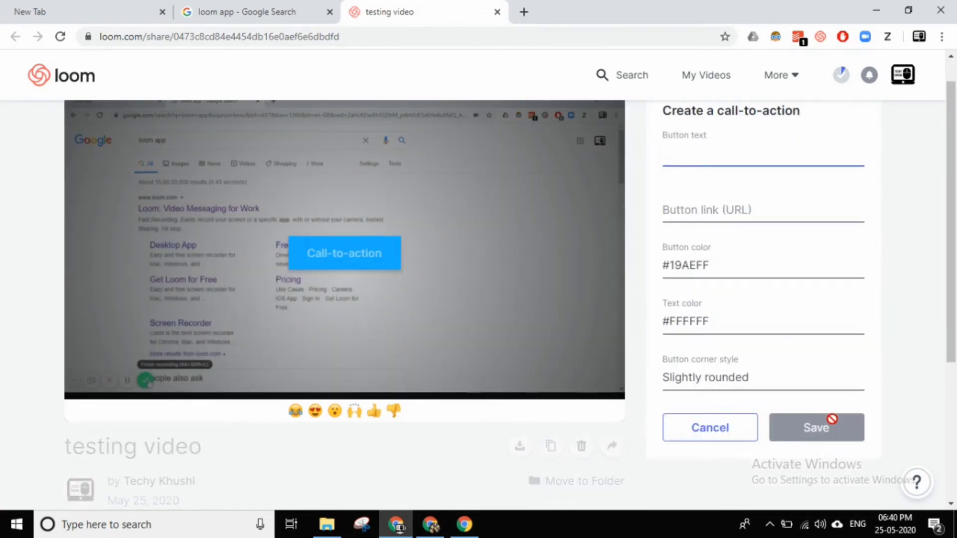
left_click(679, 433)
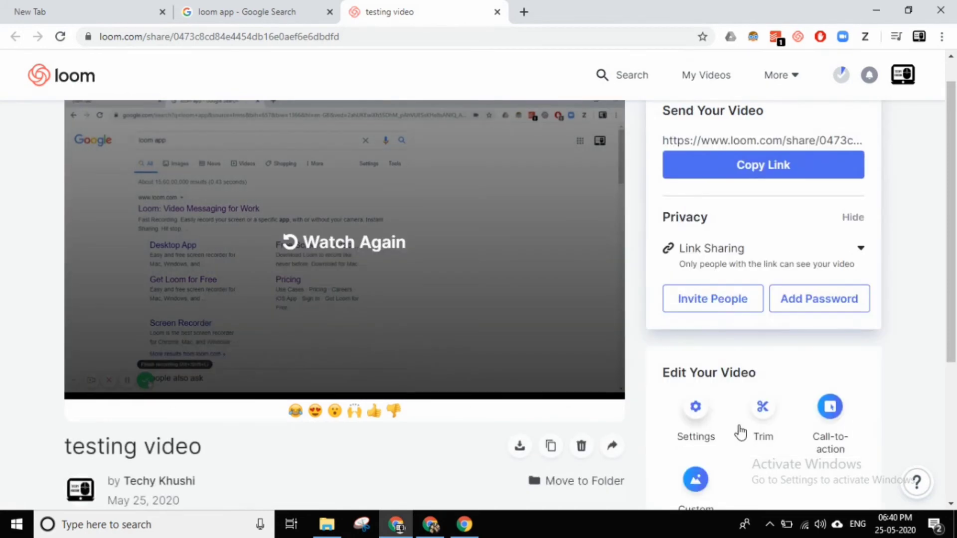
Trim the opening 0:00–0:03.1 out of 'testing video' and publish the changes.
left_click(763, 409)
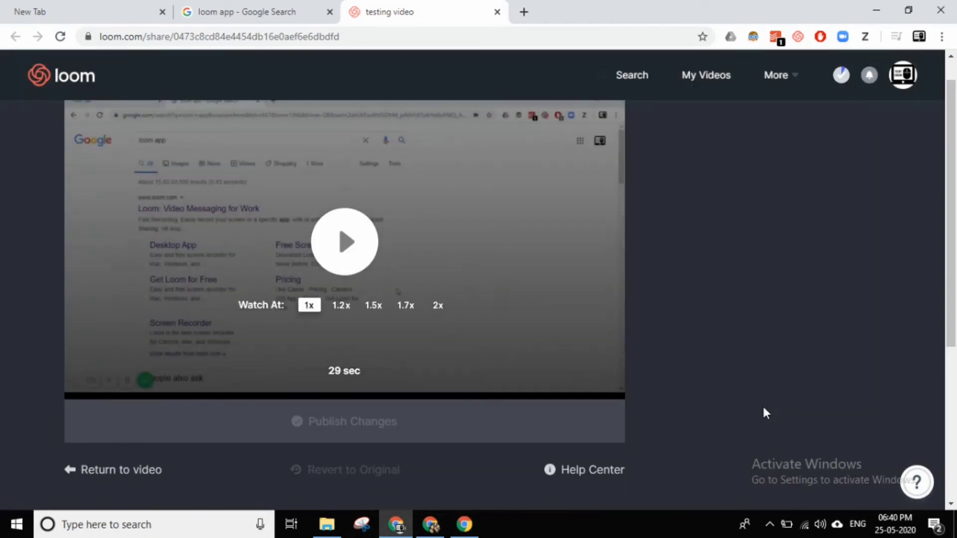
left_click(184, 384)
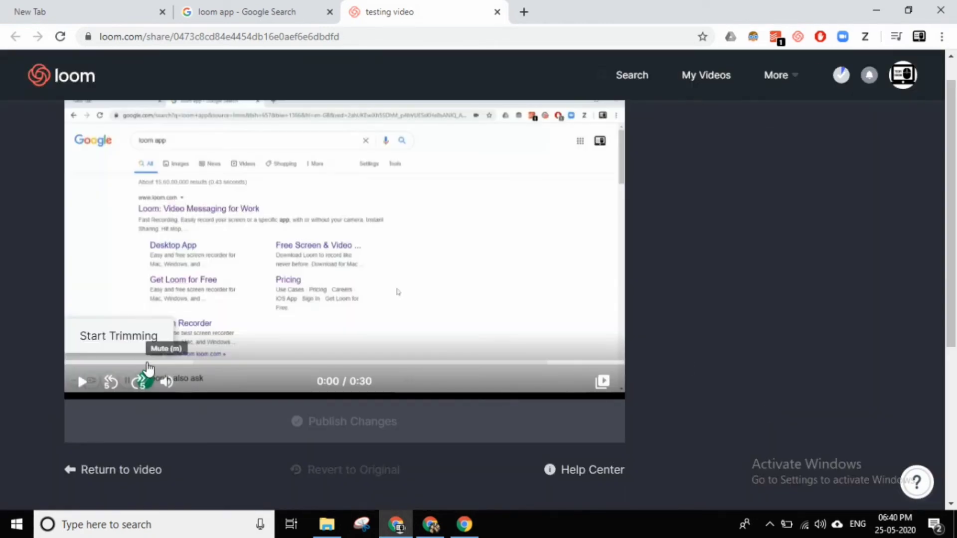
left_click(128, 342)
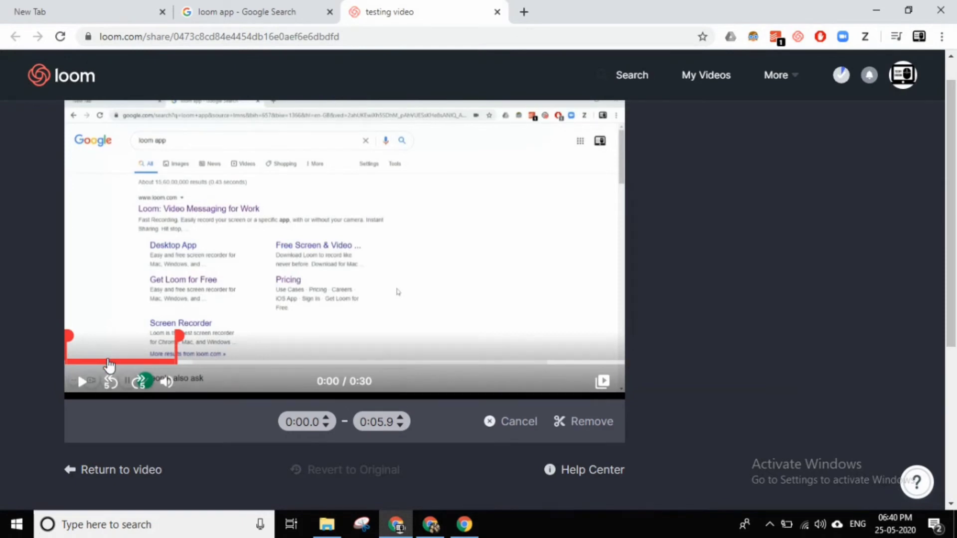
left_click(173, 363)
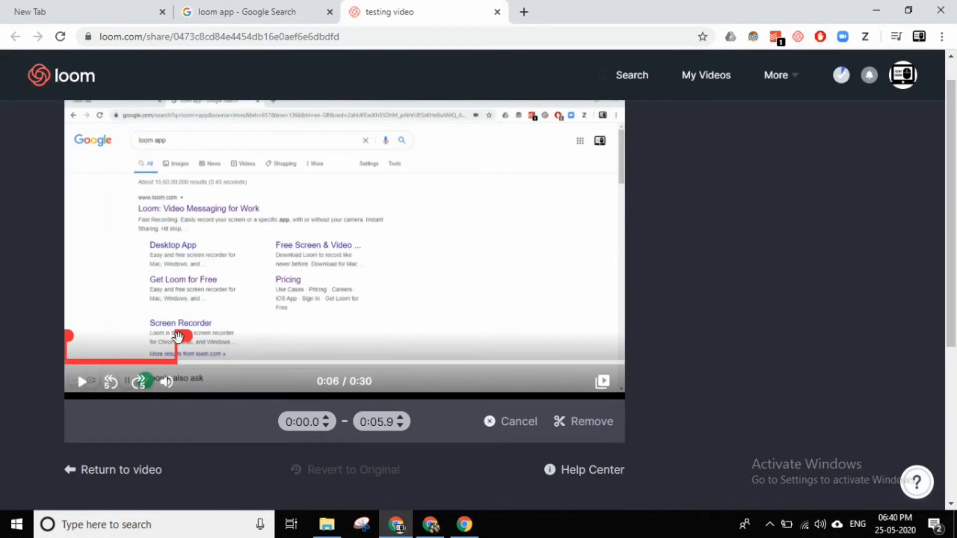
left_click_drag(178, 337, 124, 341)
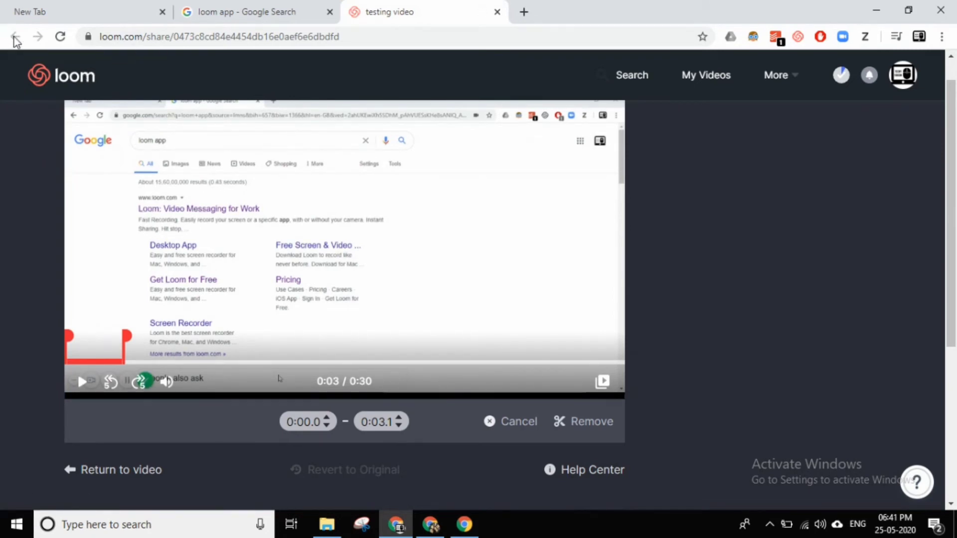
left_click(583, 433)
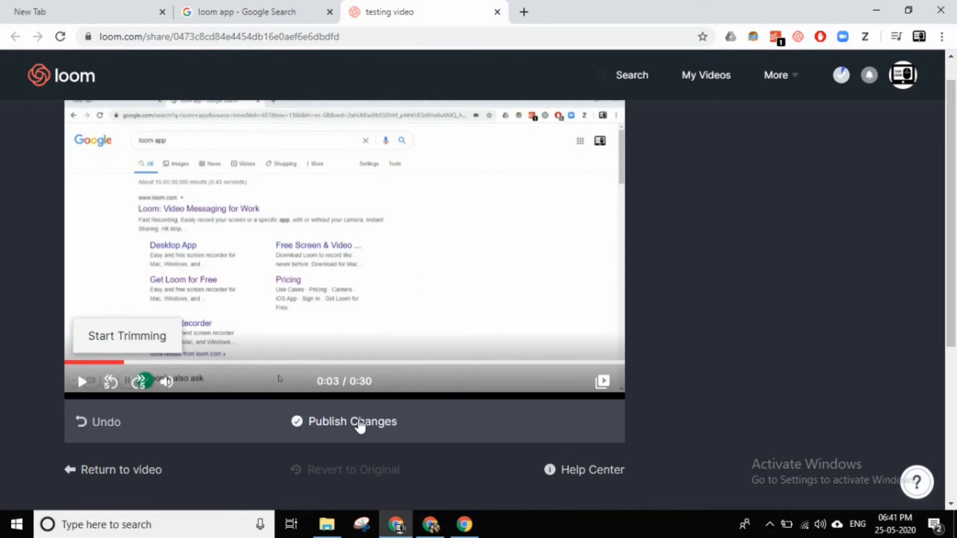
left_click(360, 427)
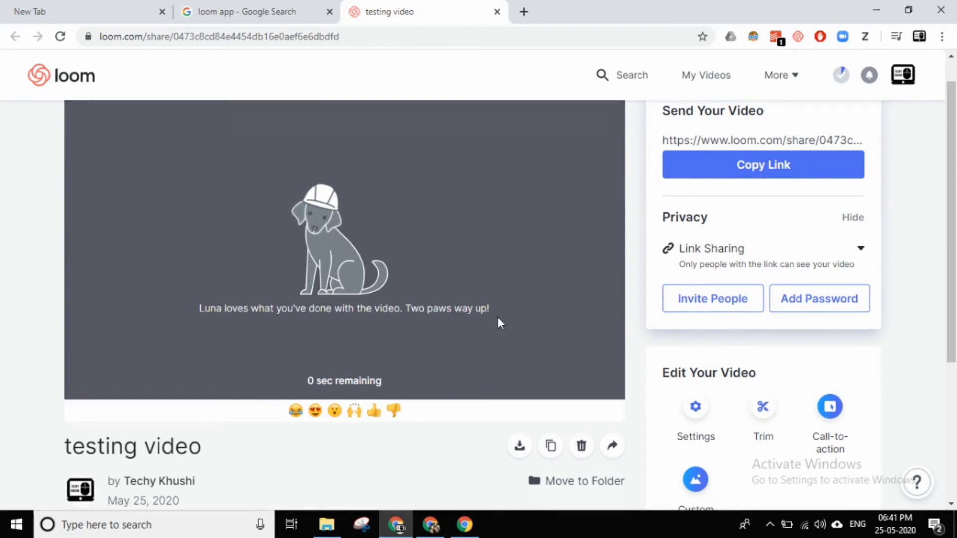
left_click(695, 419)
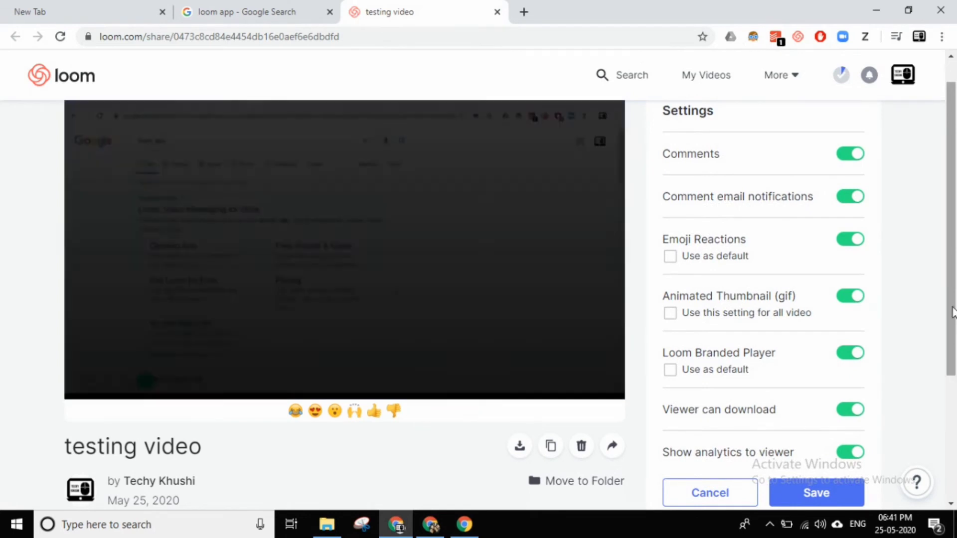
left_click_drag(952, 311, 952, 277)
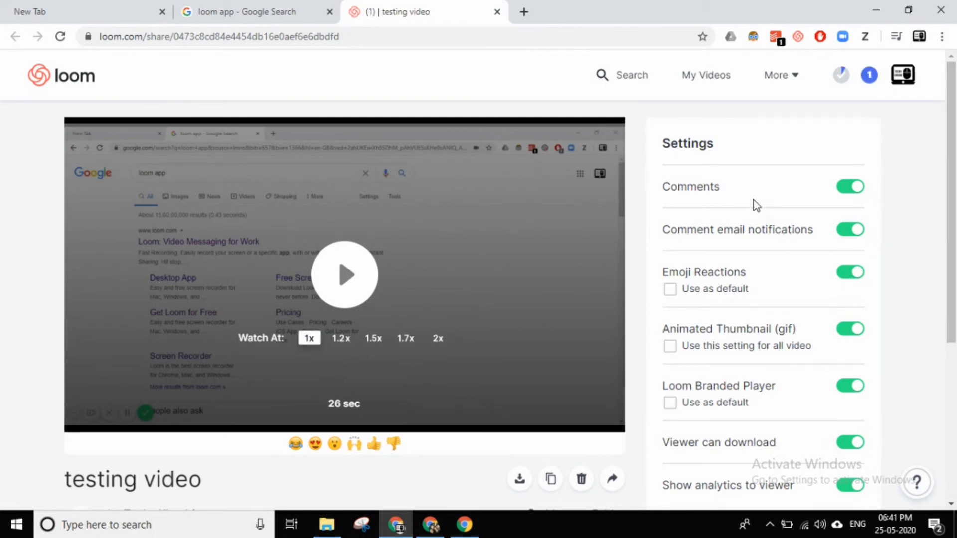
left_click_drag(953, 199, 954, 383)
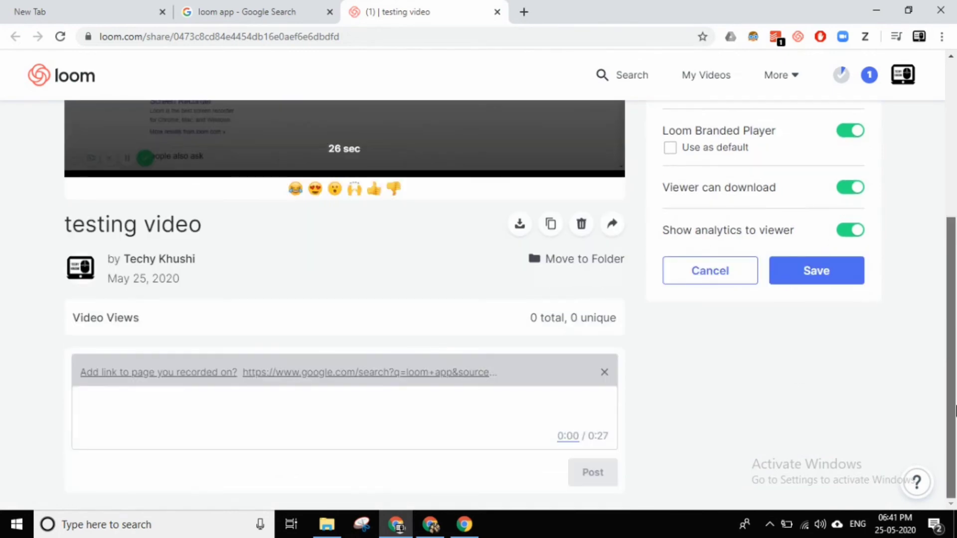
left_click_drag(955, 411, 953, 257)
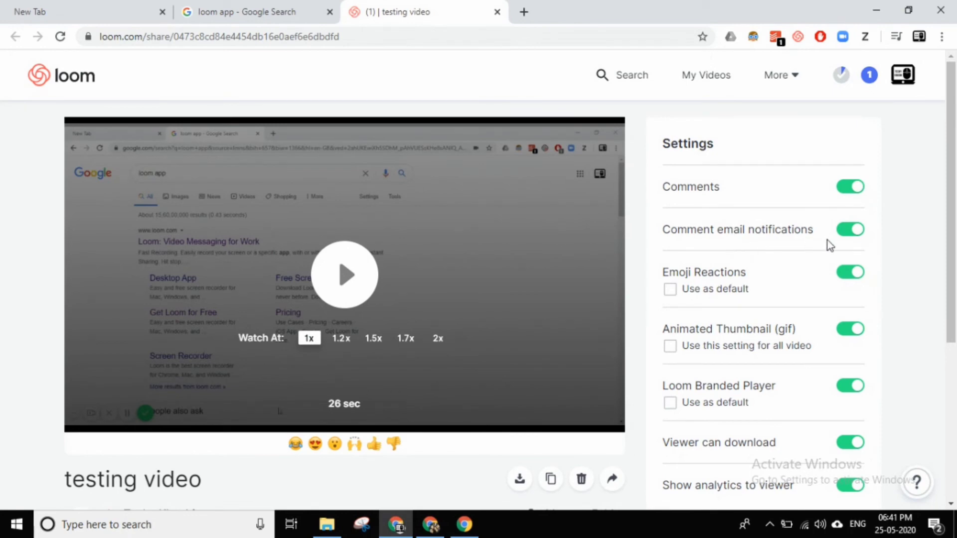
left_click(842, 233)
left_click(860, 234)
left_click(847, 451)
left_click(847, 449)
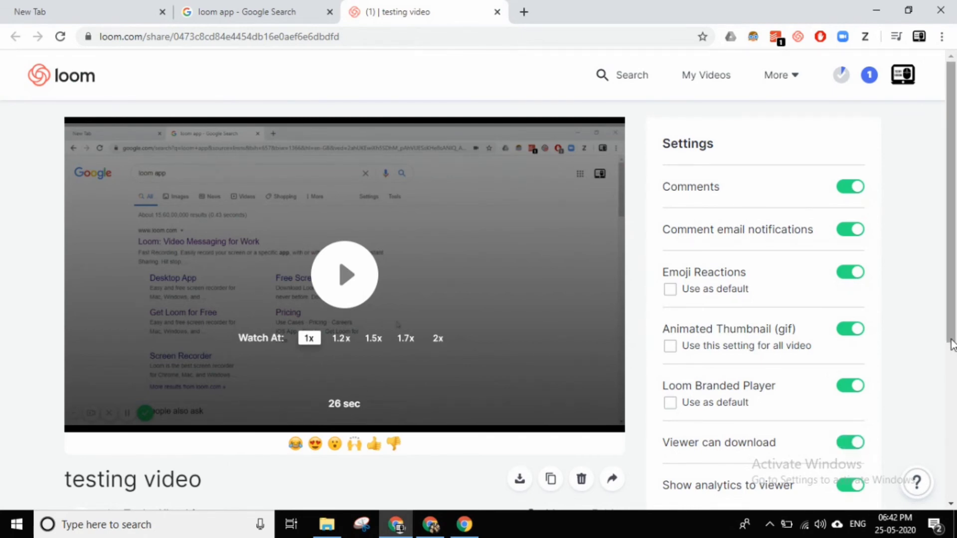
left_click_drag(953, 336, 953, 392)
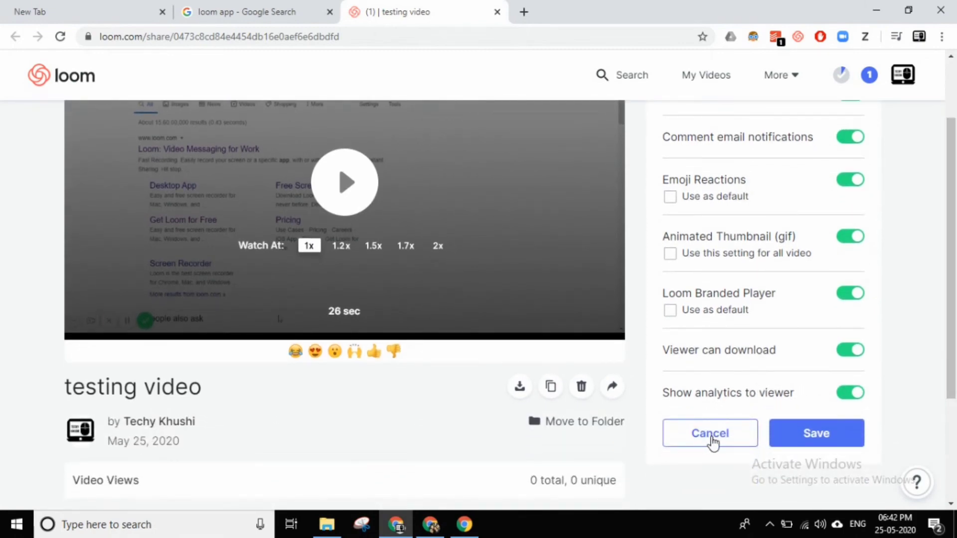
left_click(712, 440)
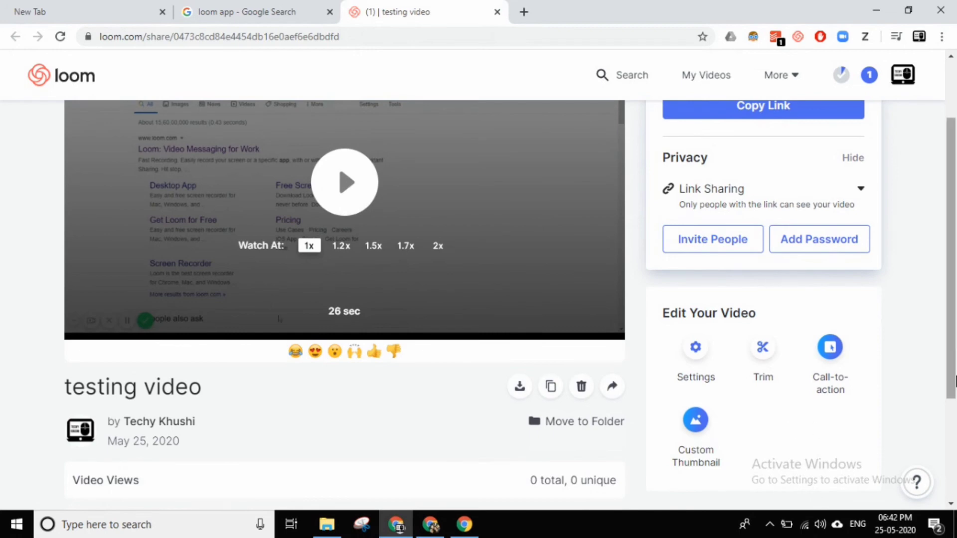
left_click(953, 372)
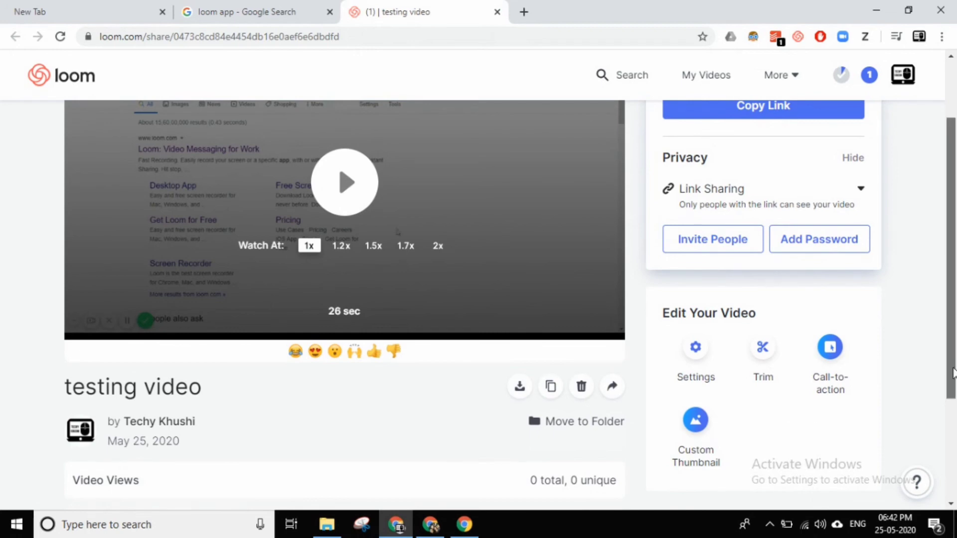
left_click_drag(953, 371, 953, 375)
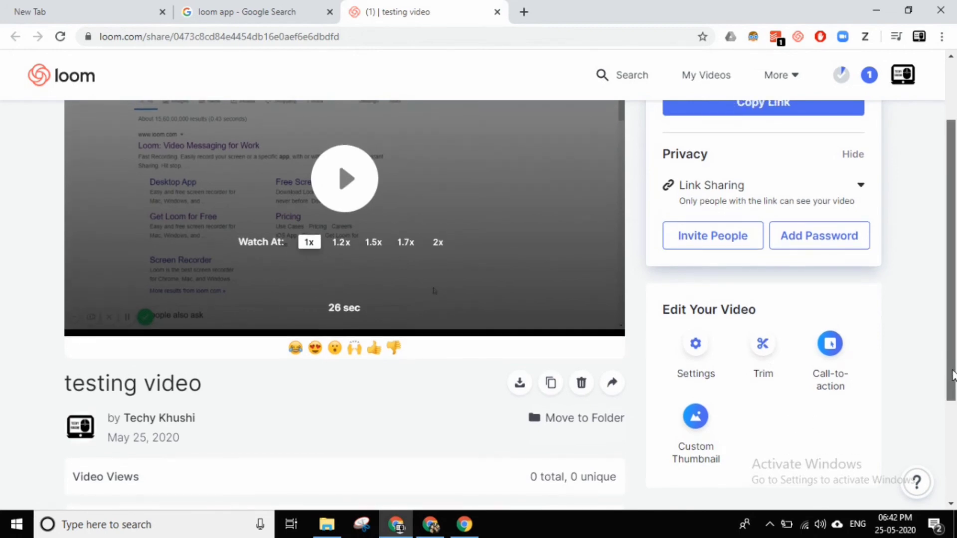
left_click_drag(953, 375, 955, 310)
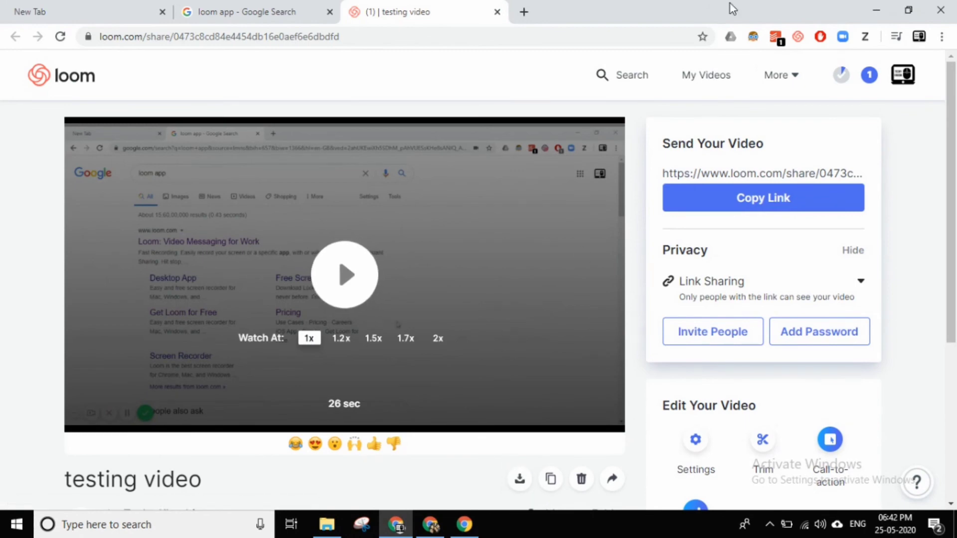
From My Videos, open the How To Use Loom folder and its student presentations example video.
left_click(703, 80)
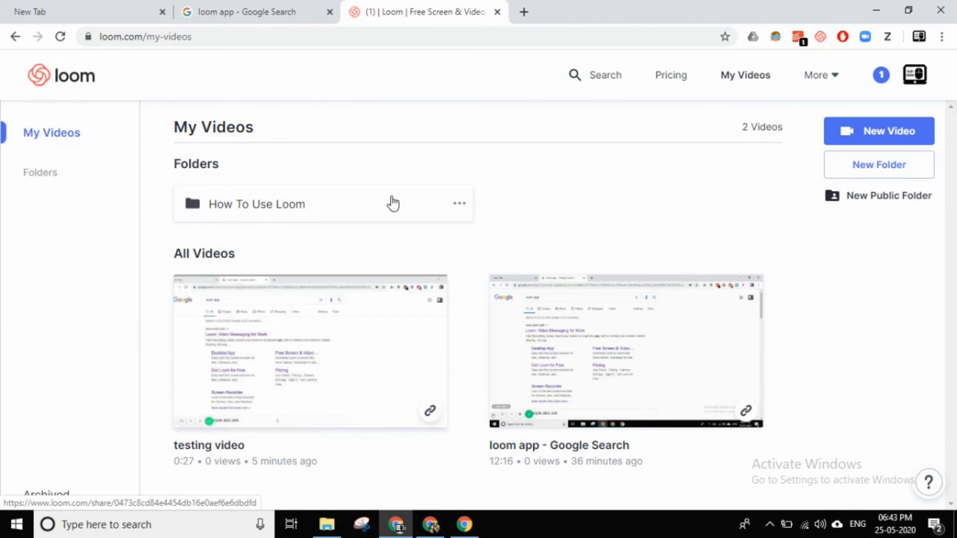
left_click(352, 214)
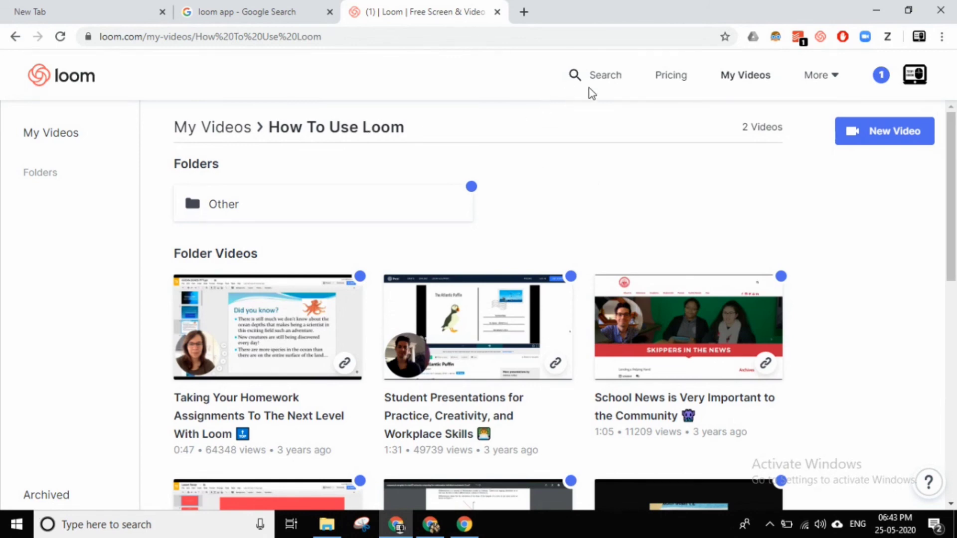
left_click(413, 277)
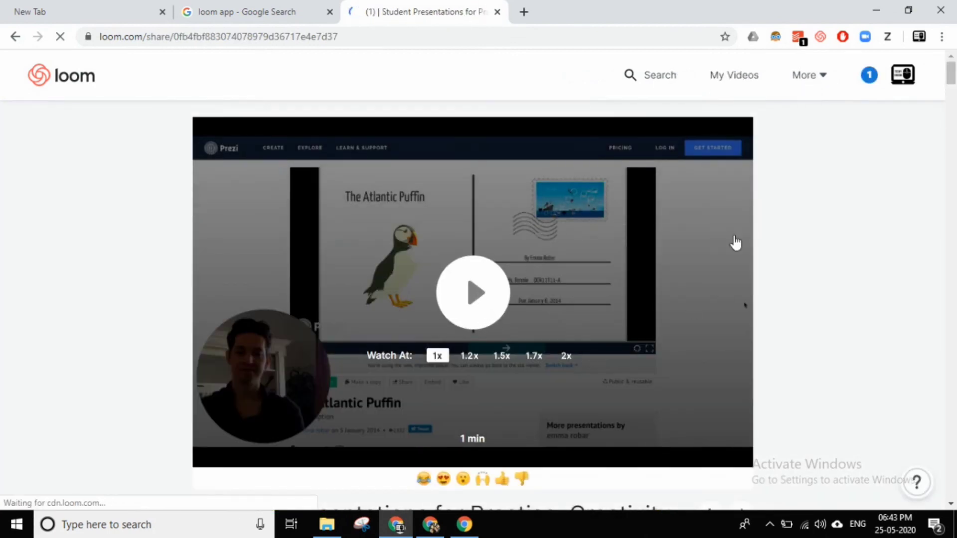
Navigate back through the example video and folder pages to the testing video's share page.
left_click(718, 79)
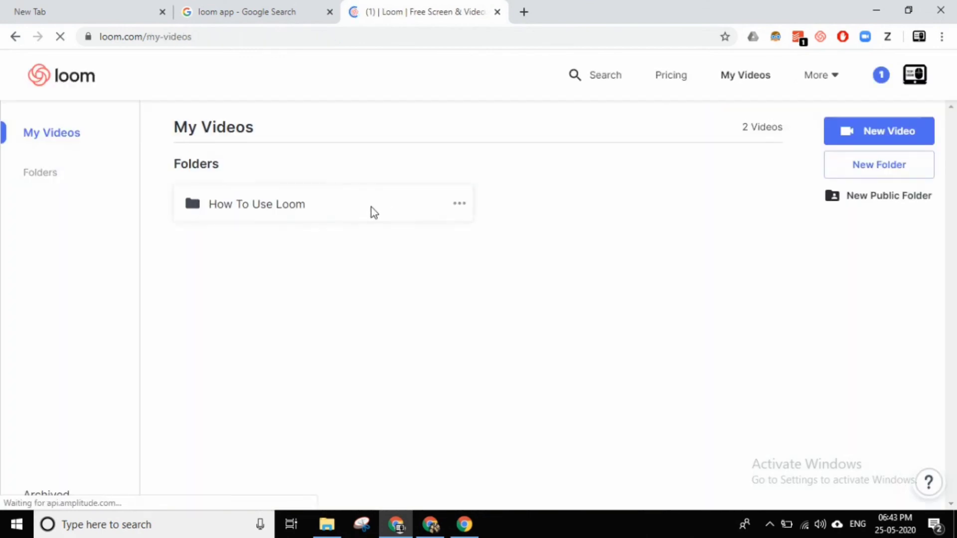
left_click(15, 39)
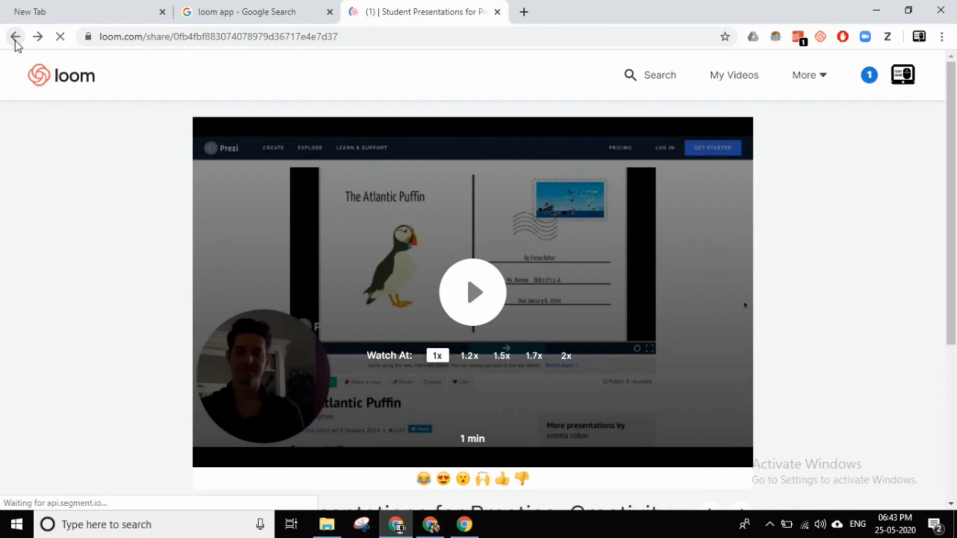
left_click(16, 41)
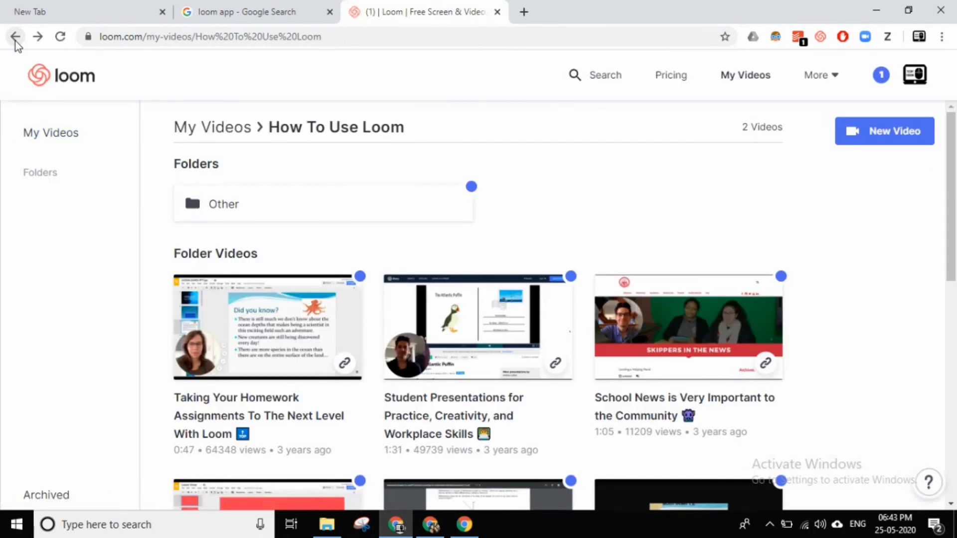
left_click(16, 41)
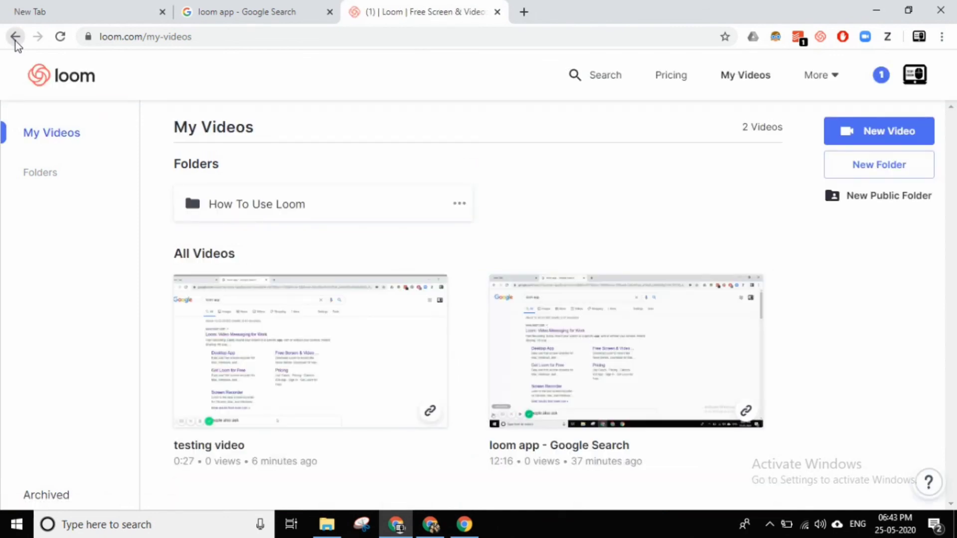
left_click(16, 41)
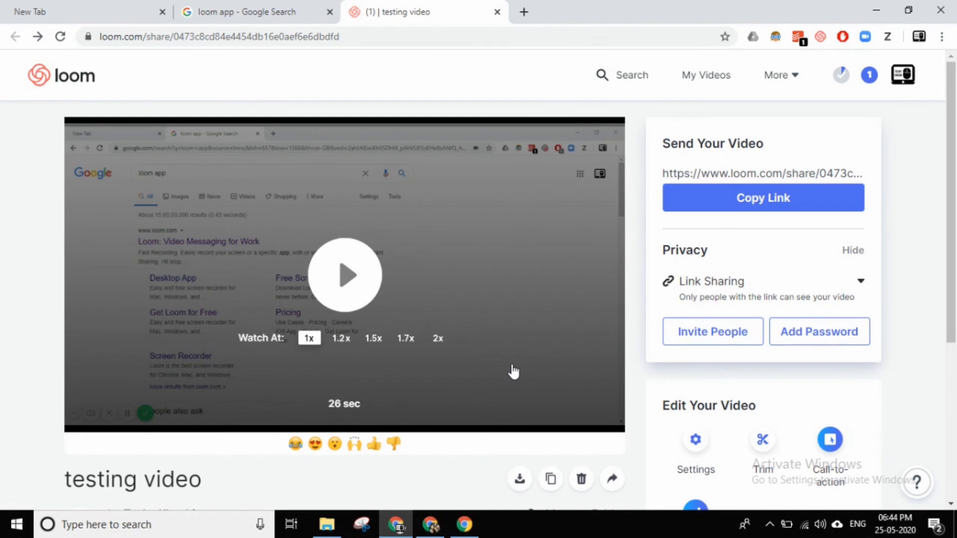
mouse_move(431, 524)
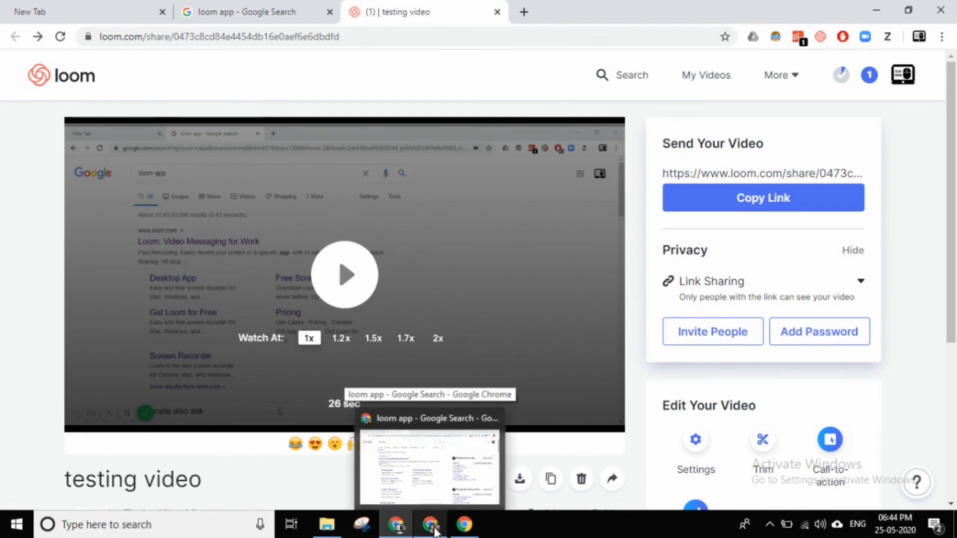
Bring the 'loom app' Google search window forward and expand the Loom recording controls to finish.
left_click(433, 471)
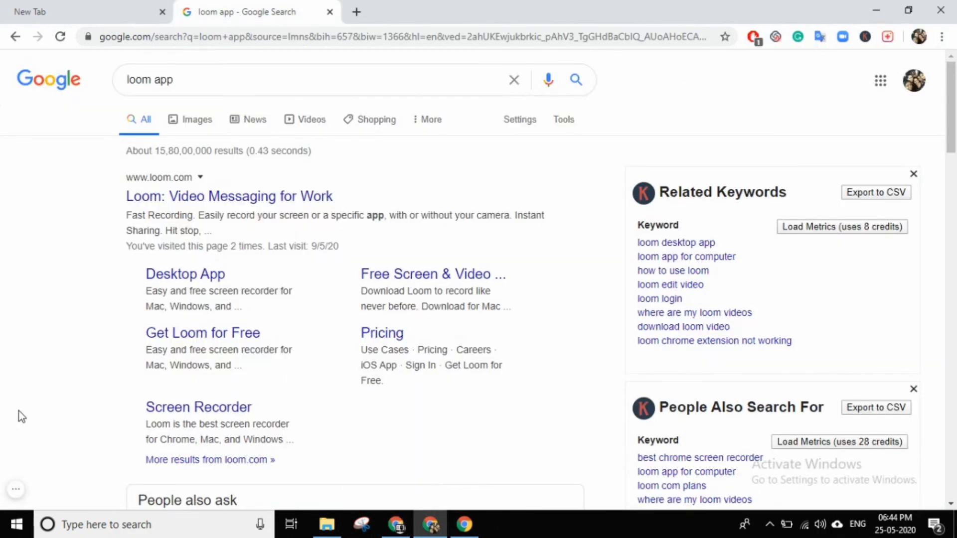
left_click(15, 489)
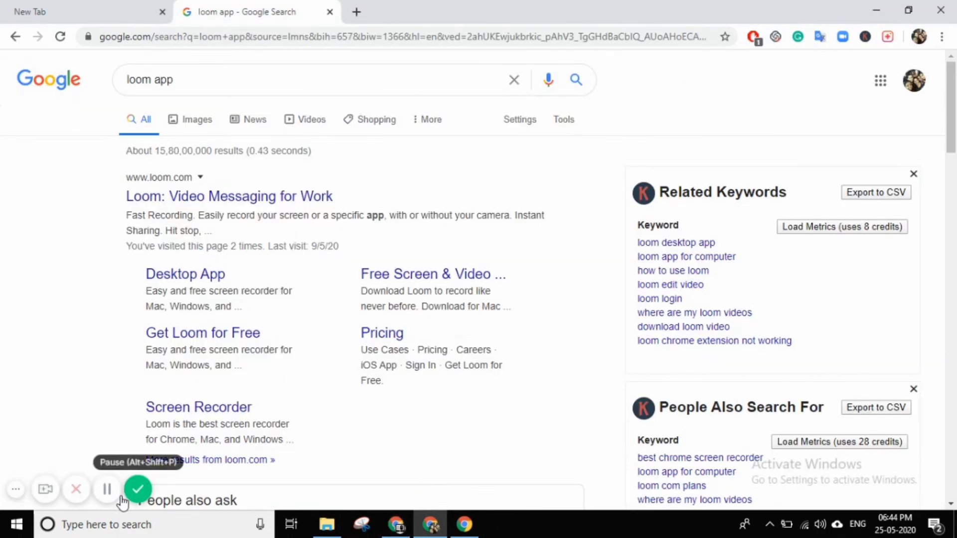